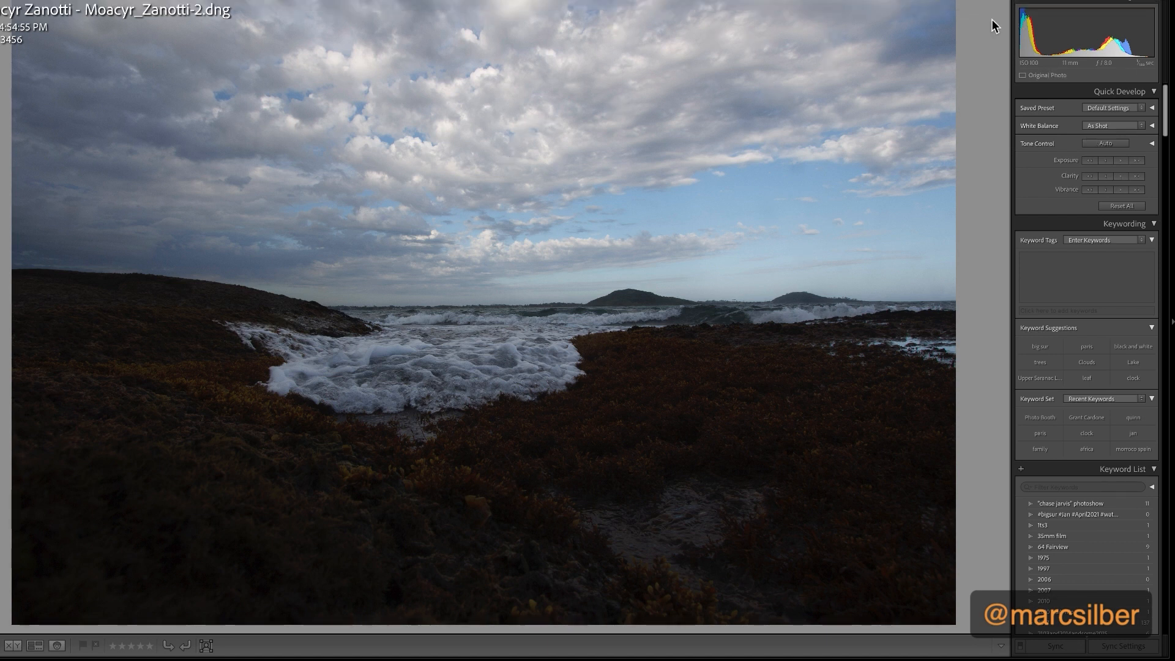
# Open the seascape for developing, then set its Shadows to +47 and its Highlights to -44
pyautogui.click(897, 3)
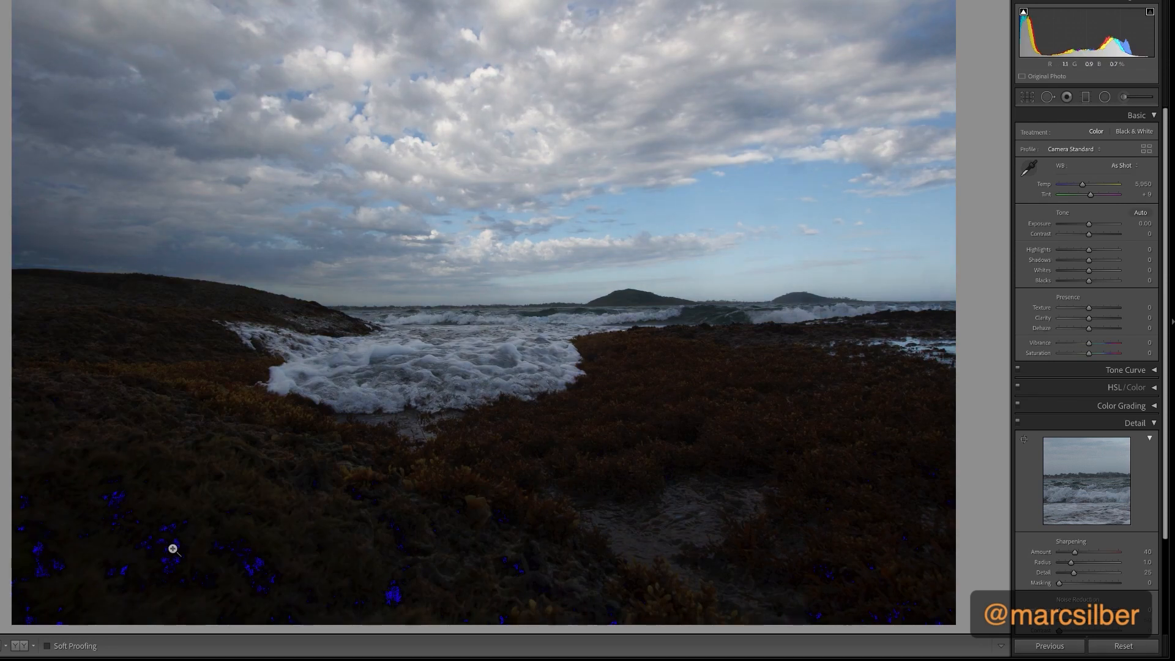
pyautogui.press('i')
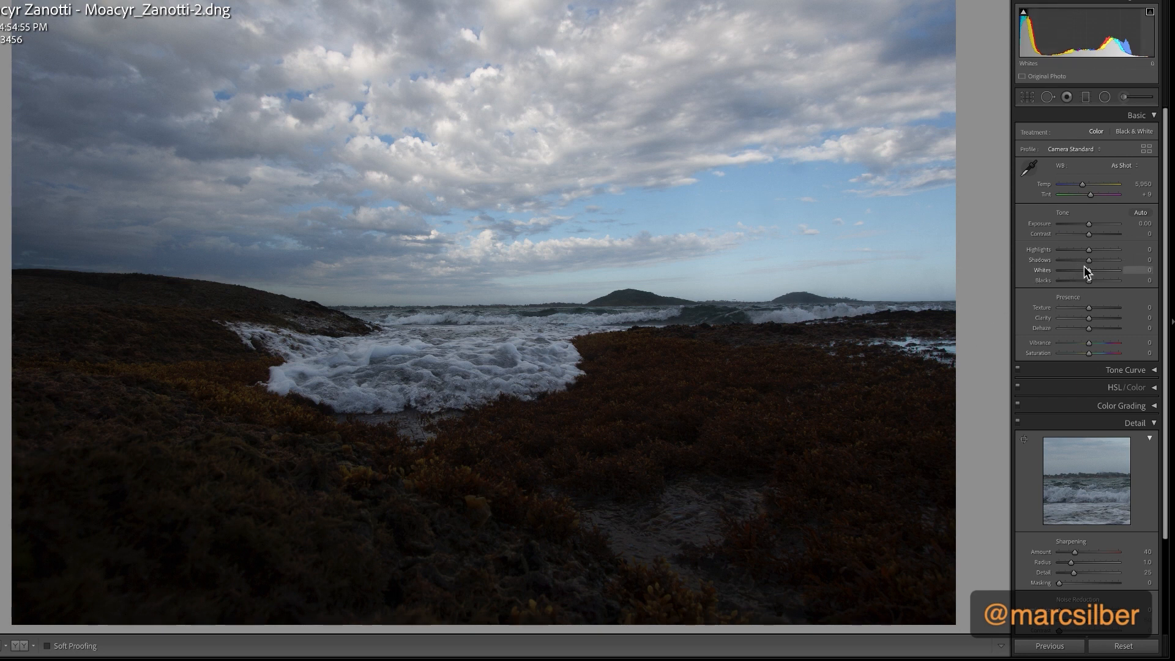
pyautogui.moveTo(1089, 260); pyautogui.dragTo(1148, 271)
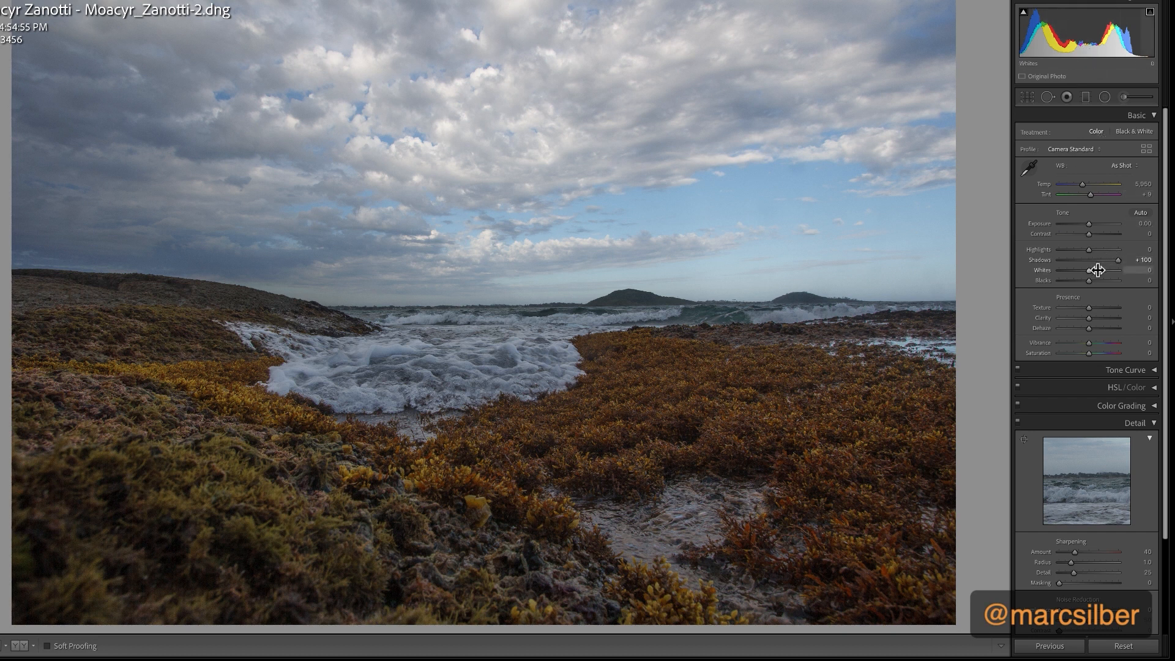
pyautogui.moveTo(1118, 261); pyautogui.dragTo(1101, 260)
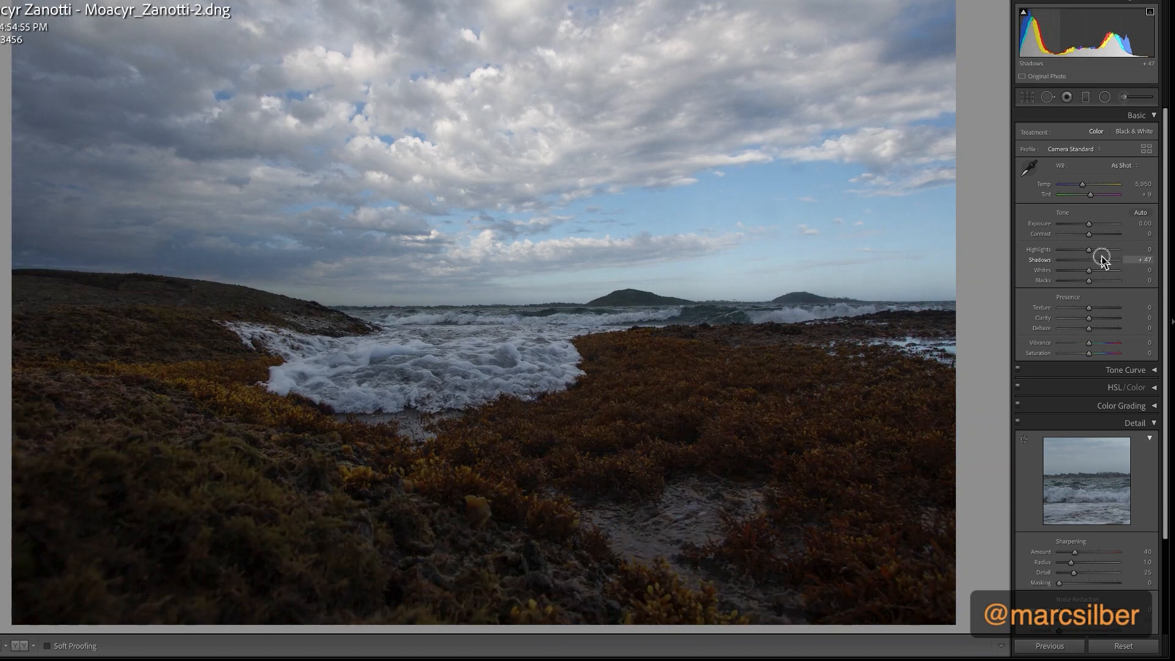
pyautogui.moveTo(1088, 250)
pyautogui.mouseDown()
pyautogui.moveTo(1063, 252)
pyautogui.moveTo(1076, 251)
pyautogui.mouseUp()
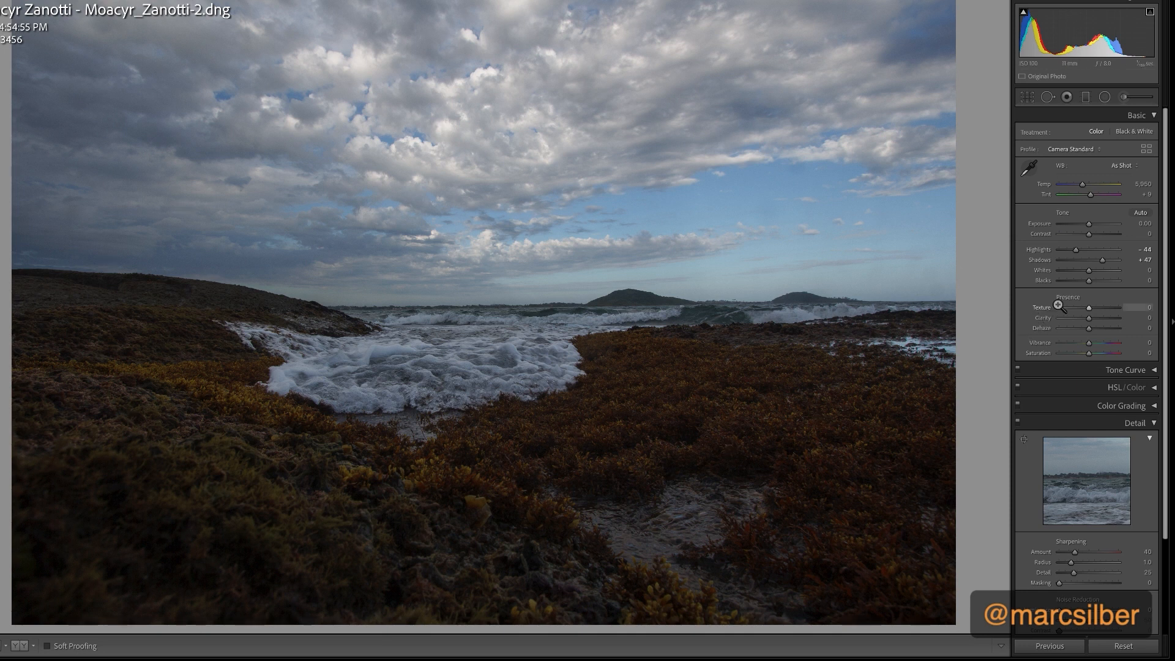
# Set the photo's Blacks to +3, Whites to +41 and Exposure to -0.05
pyautogui.keyDown('alt'); pyautogui.click(1088, 281); pyautogui.keyUp('alt')
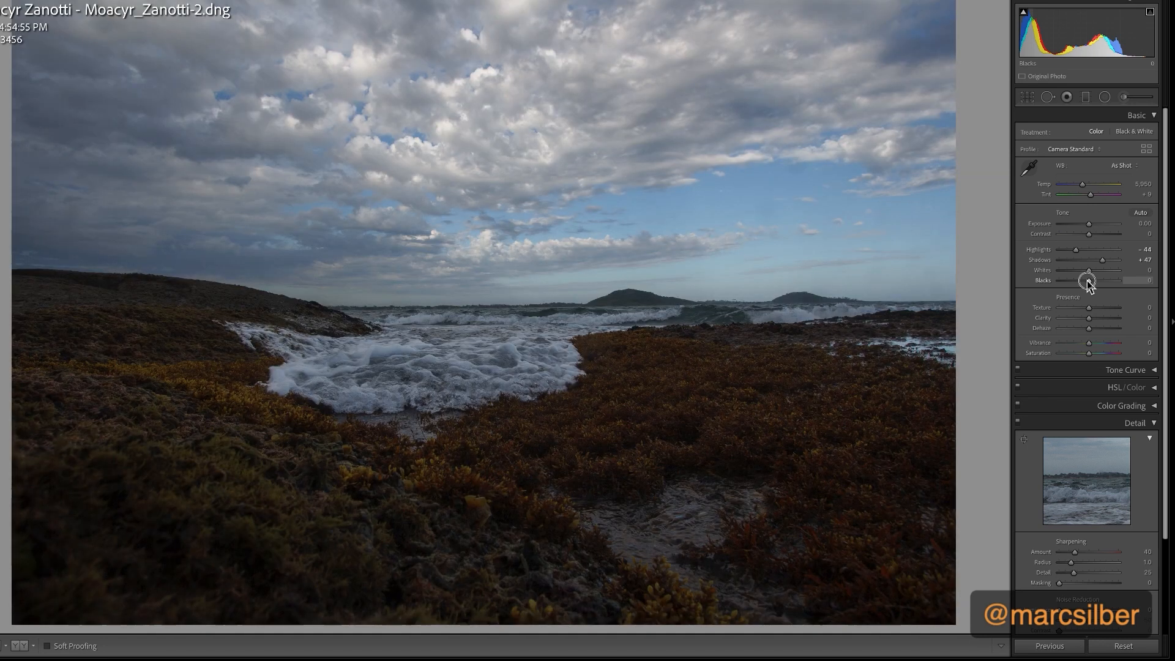
pyautogui.moveTo(1087, 280); pyautogui.dragTo(1088, 283)
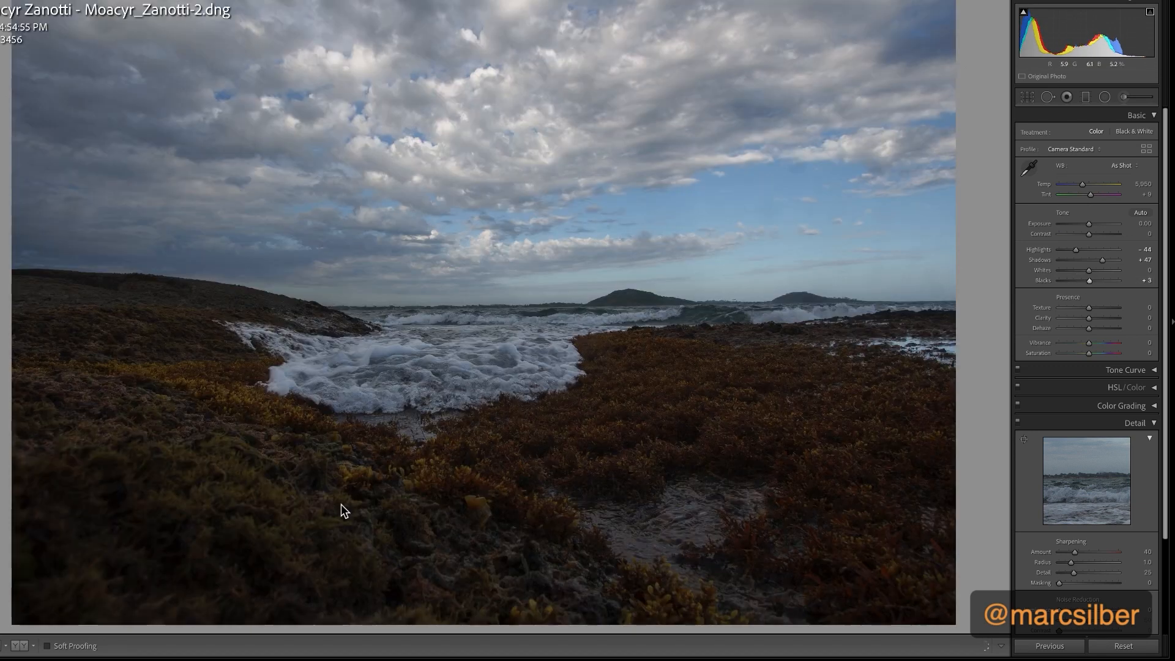
pyautogui.keyDown('alt'); pyautogui.click(1089, 271); pyautogui.keyUp('alt')
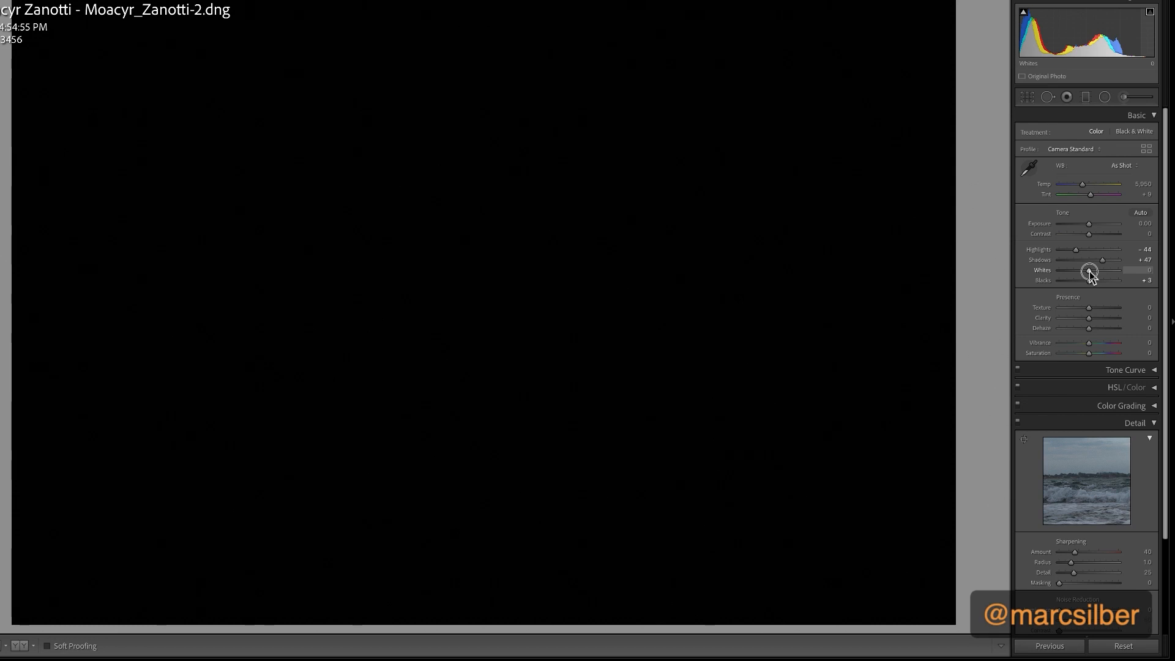
pyautogui.moveTo(1090, 271); pyautogui.dragTo(1100, 271)
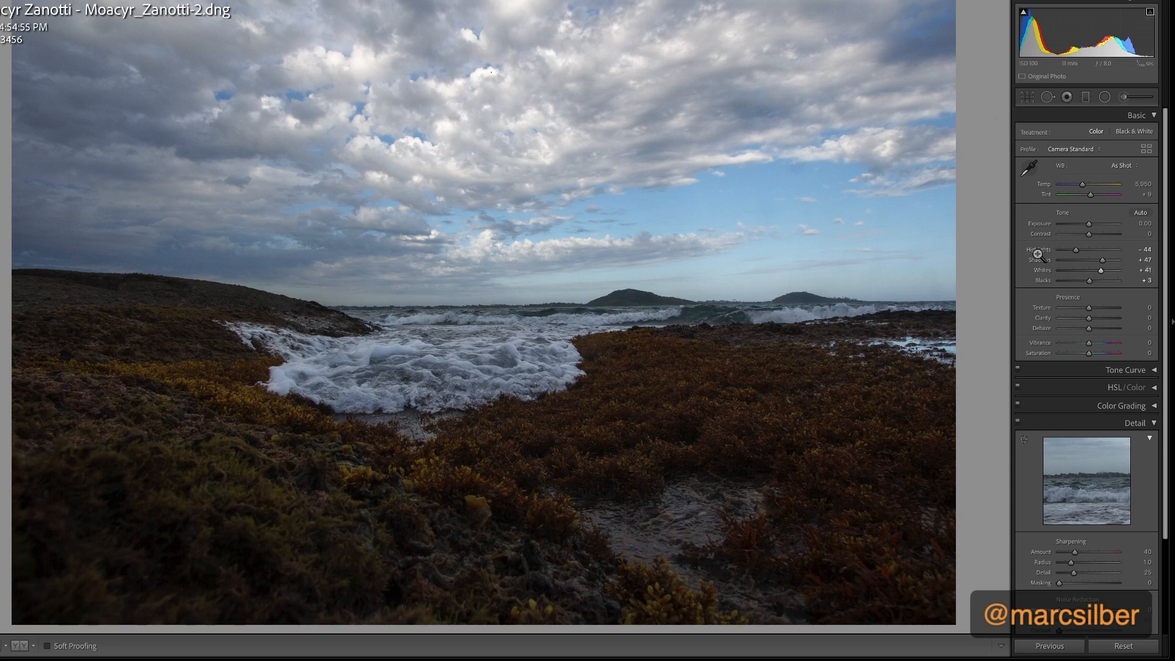
pyautogui.moveTo(1087, 226); pyautogui.dragTo(1088, 228)
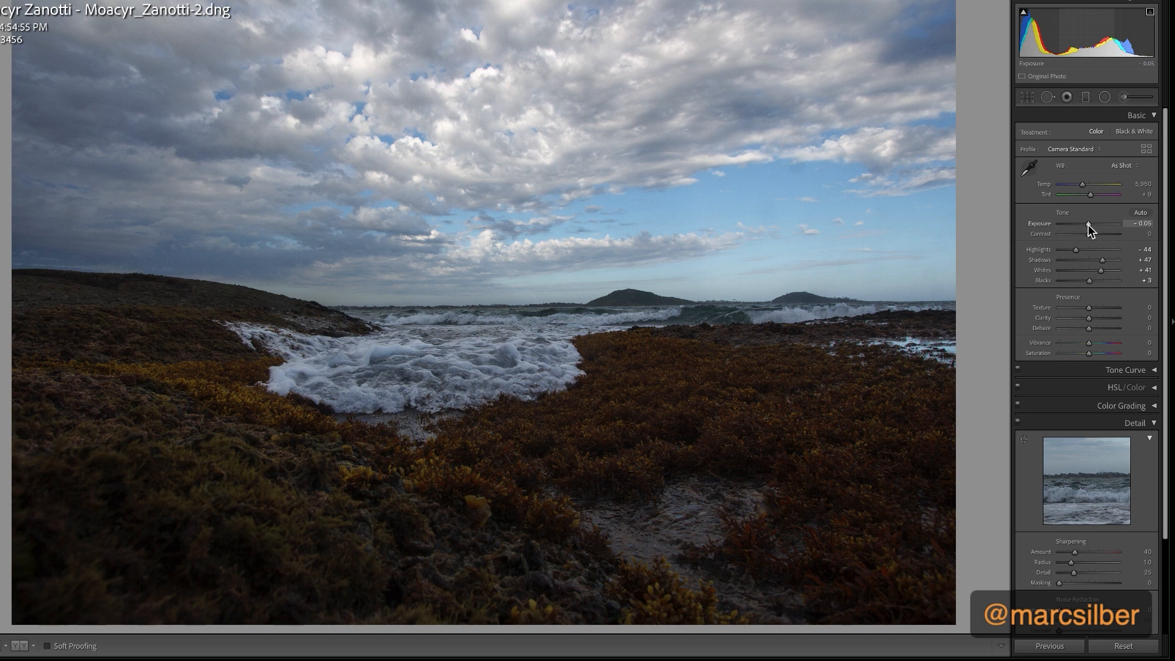
# Send a copy of the photo with Lightroom adjustments to Silver Efex Pro 3 for editing
pyautogui.rightClick(630, 219)
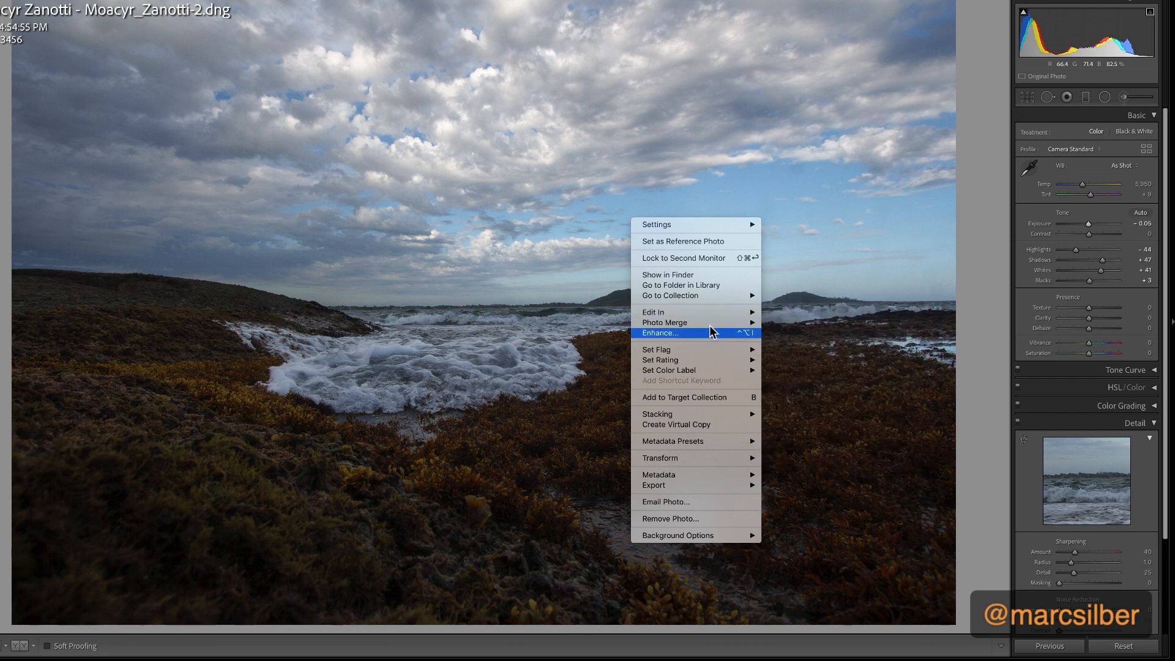
pyautogui.moveTo(710, 313)
pyautogui.click(806, 403)
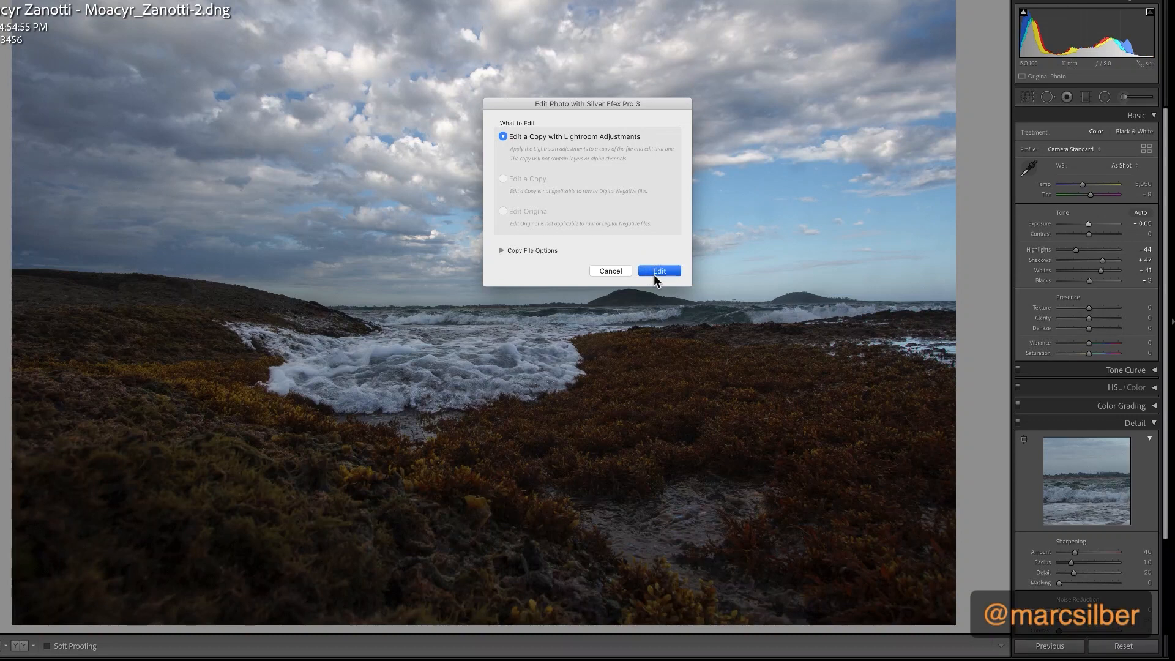
pyautogui.click(653, 272)
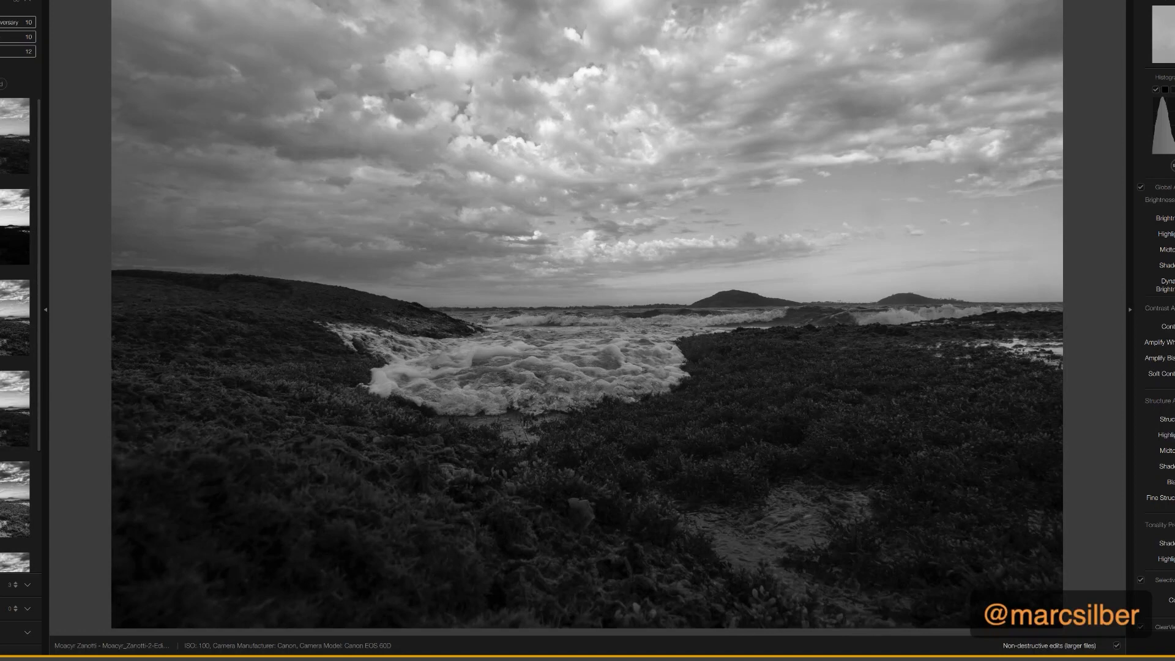
# Try the black-and-white presets one after another, settle on the fifth one and hide the preset browser
pyautogui.click(14, 136)
pyautogui.click(13, 227)
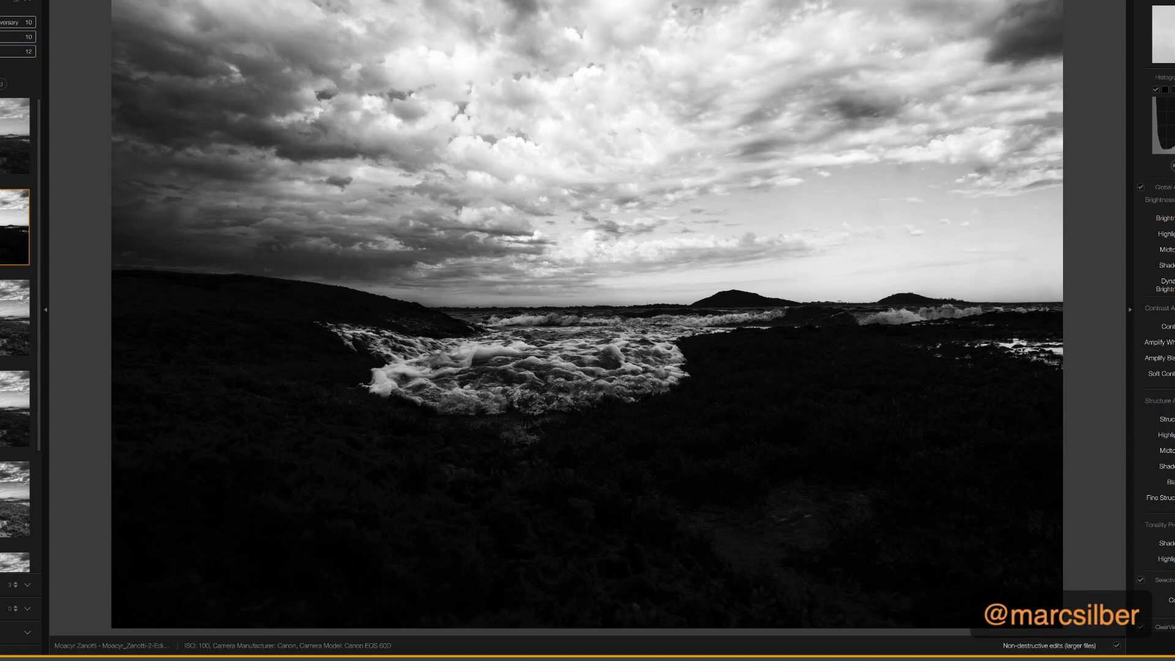
pyautogui.click(15, 318)
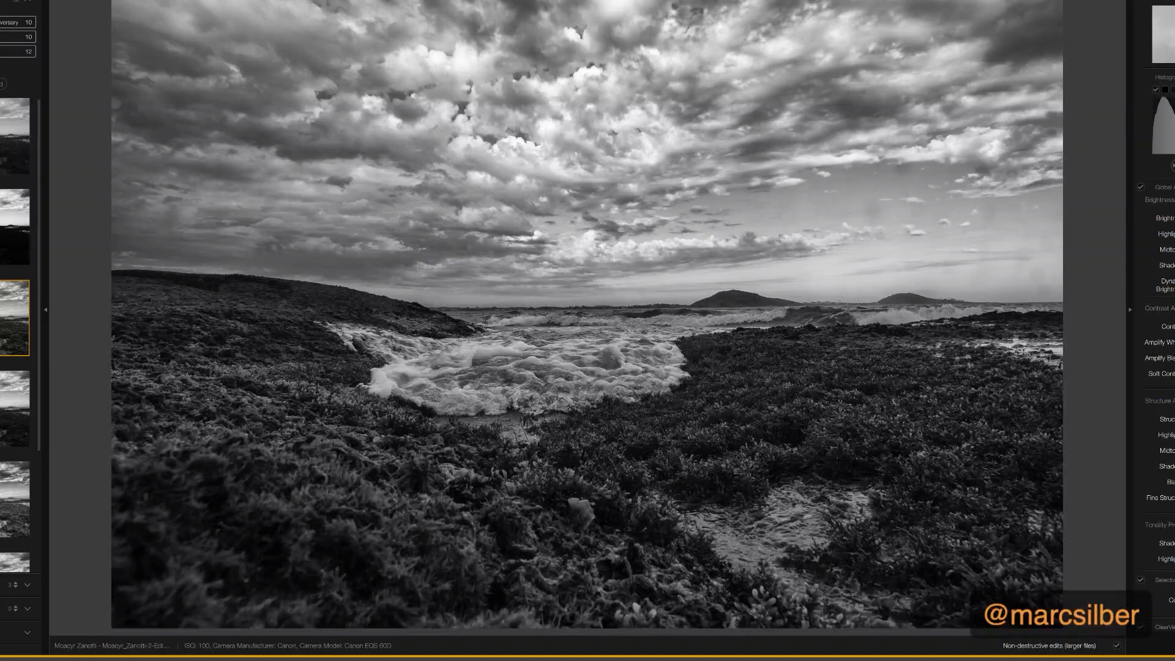
pyautogui.click(13, 409)
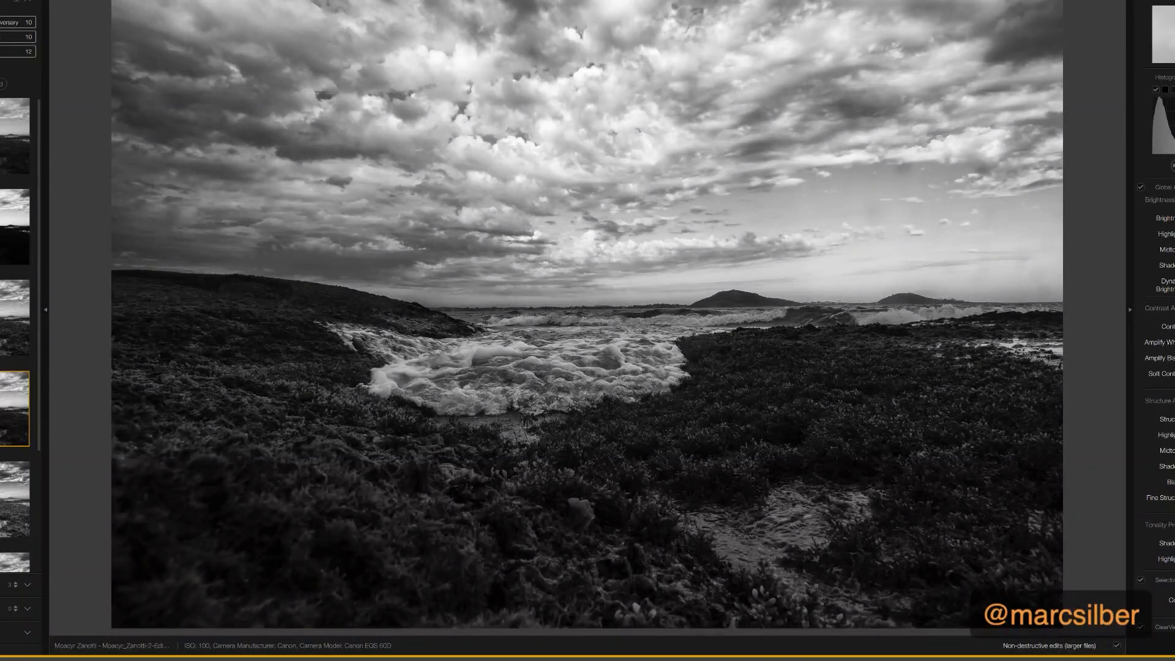
pyautogui.click(11, 500)
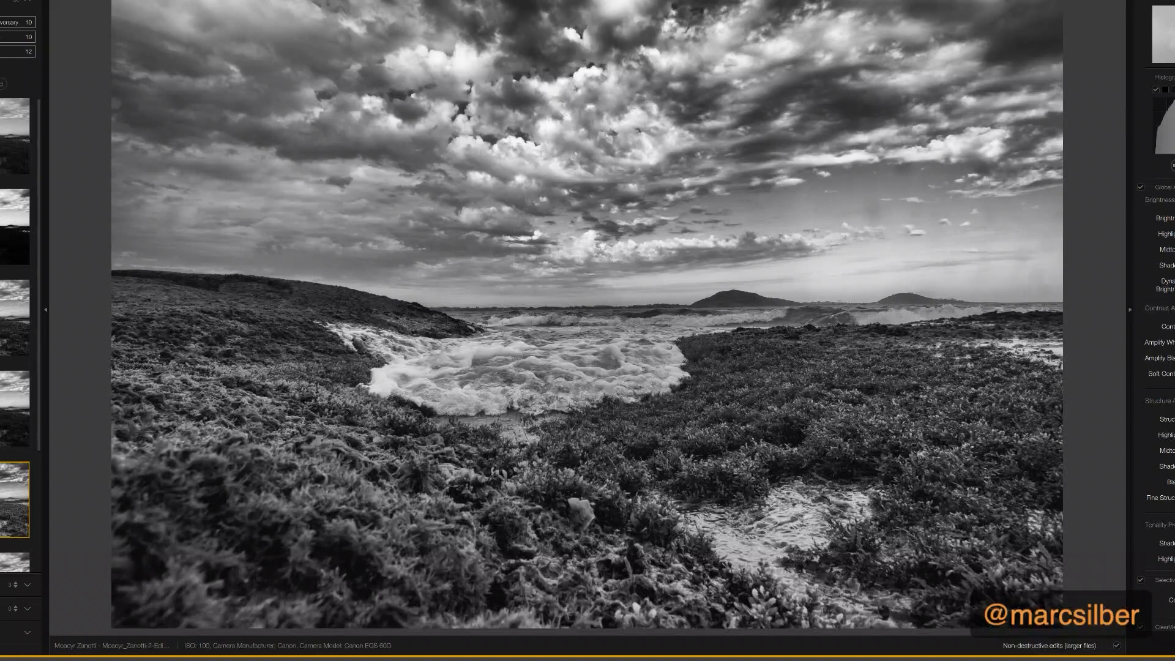
pyautogui.scroll(-3, 15, 336)
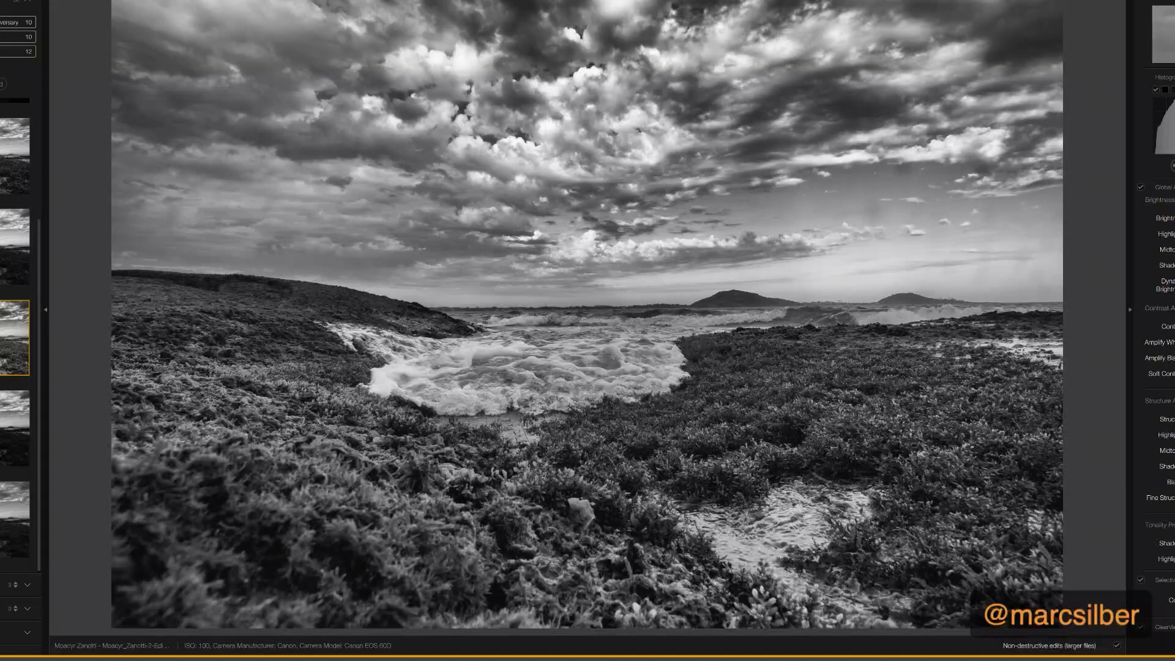
pyautogui.click(15, 429)
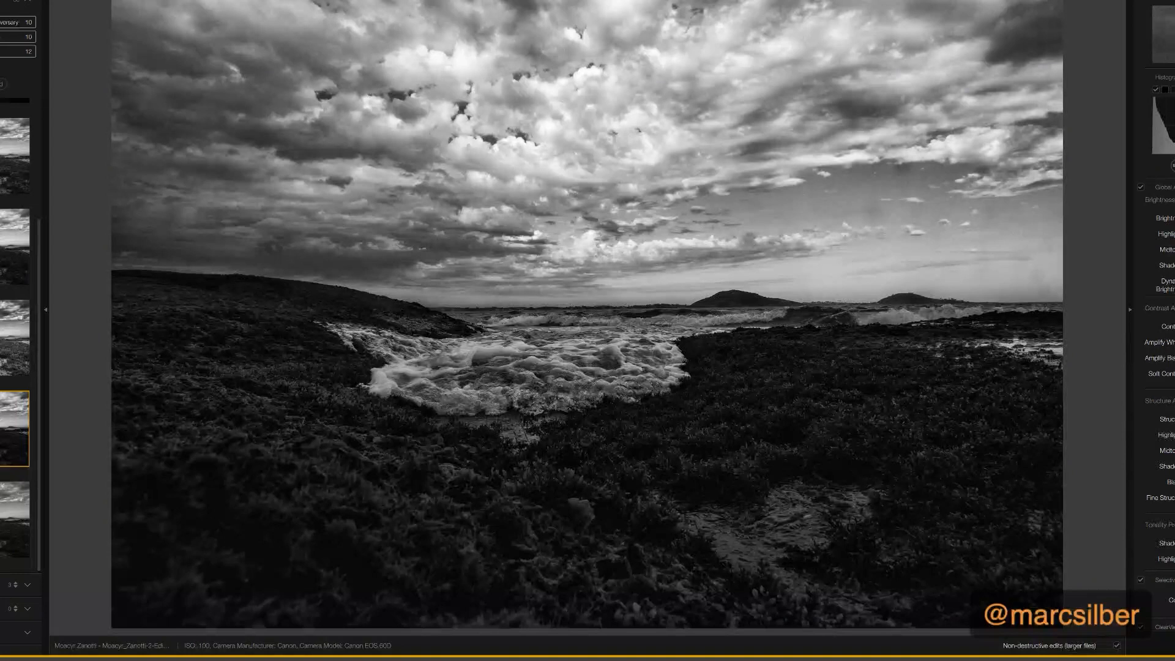
pyautogui.click(1, 503)
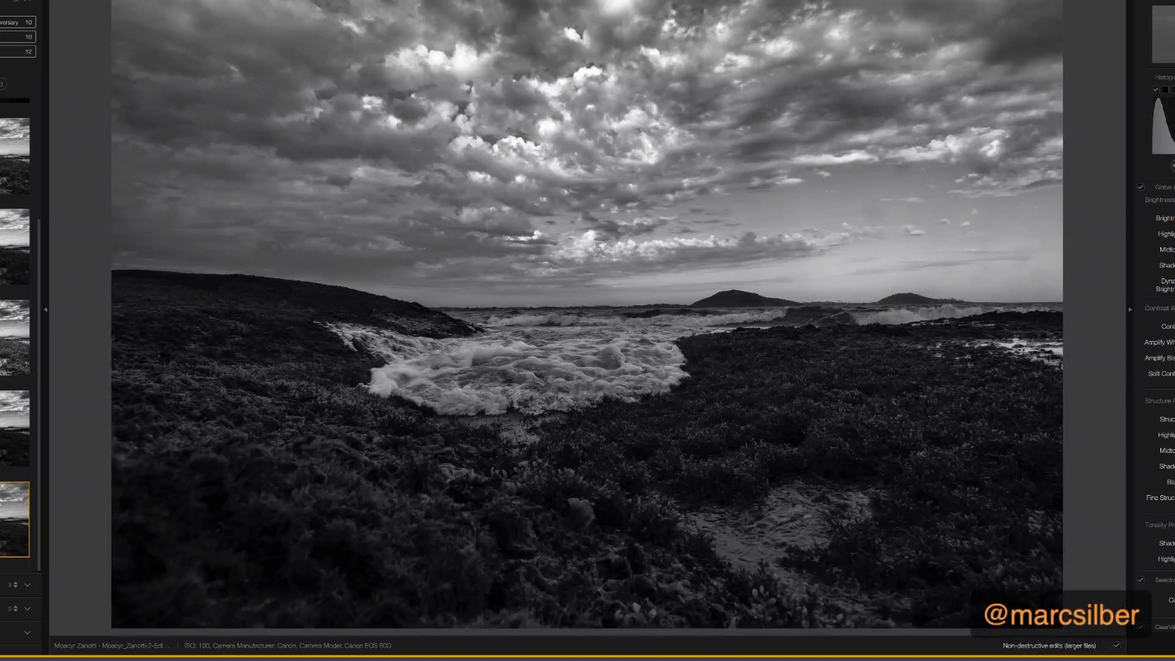
pyautogui.click(4, 338)
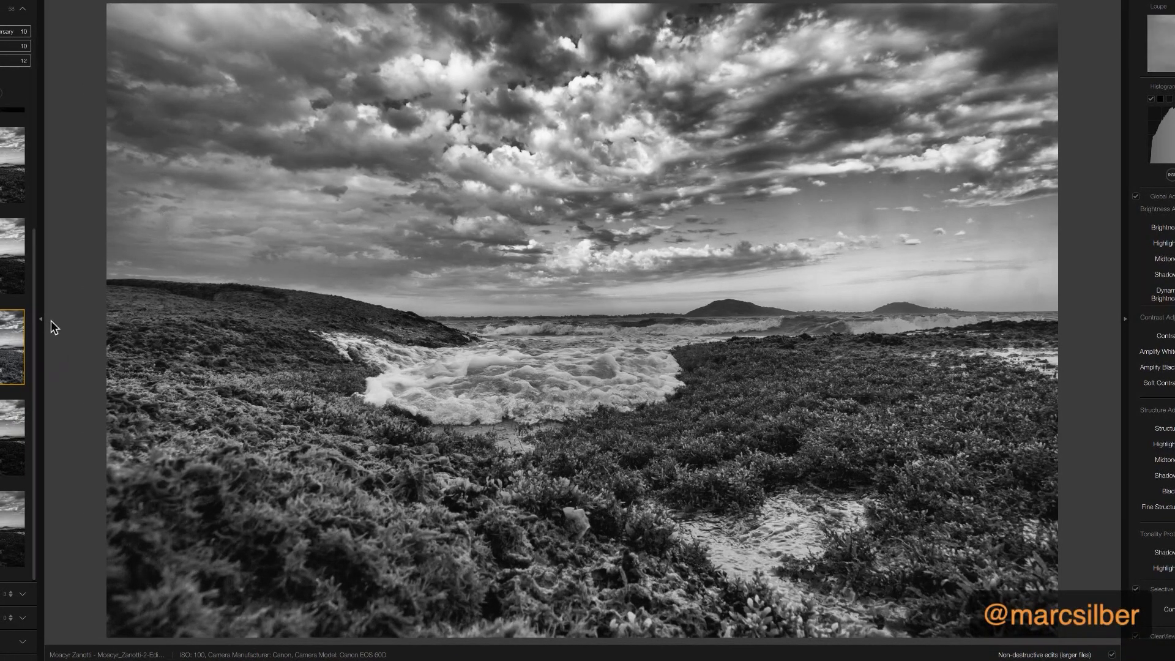
pyautogui.click(39, 323)
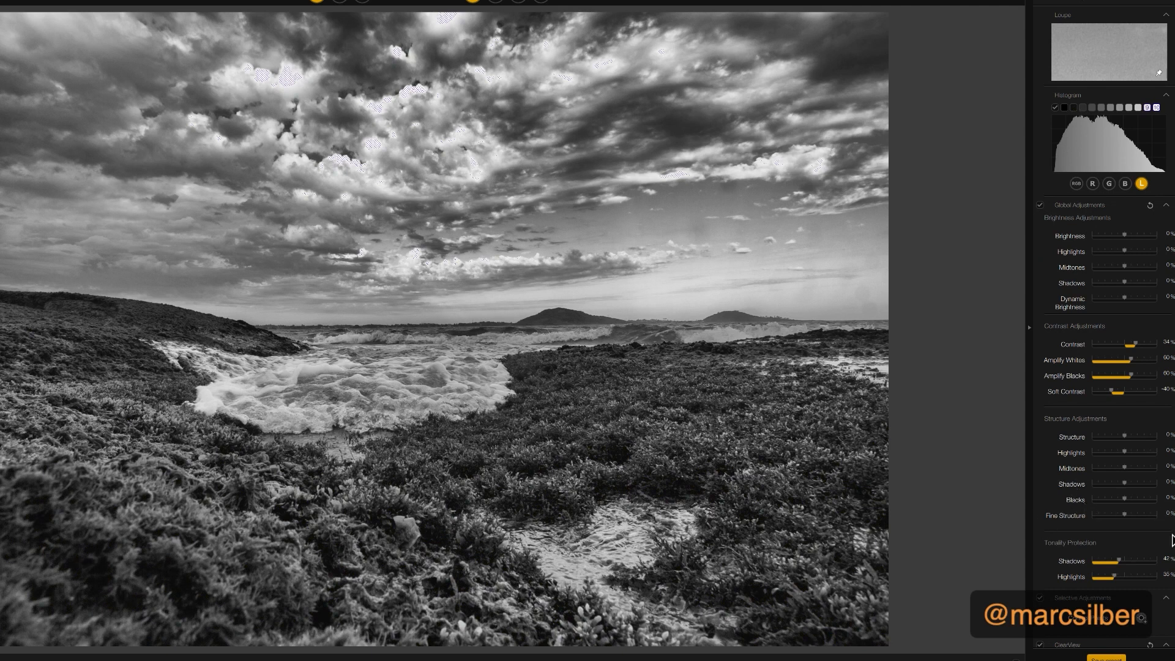
# Try the red, orange, yellow, green and blue color filters on the photo and return to the neutral filter
pyautogui.scroll(-3, 1120, 521)
pyautogui.scroll(-7, 1112, 521)
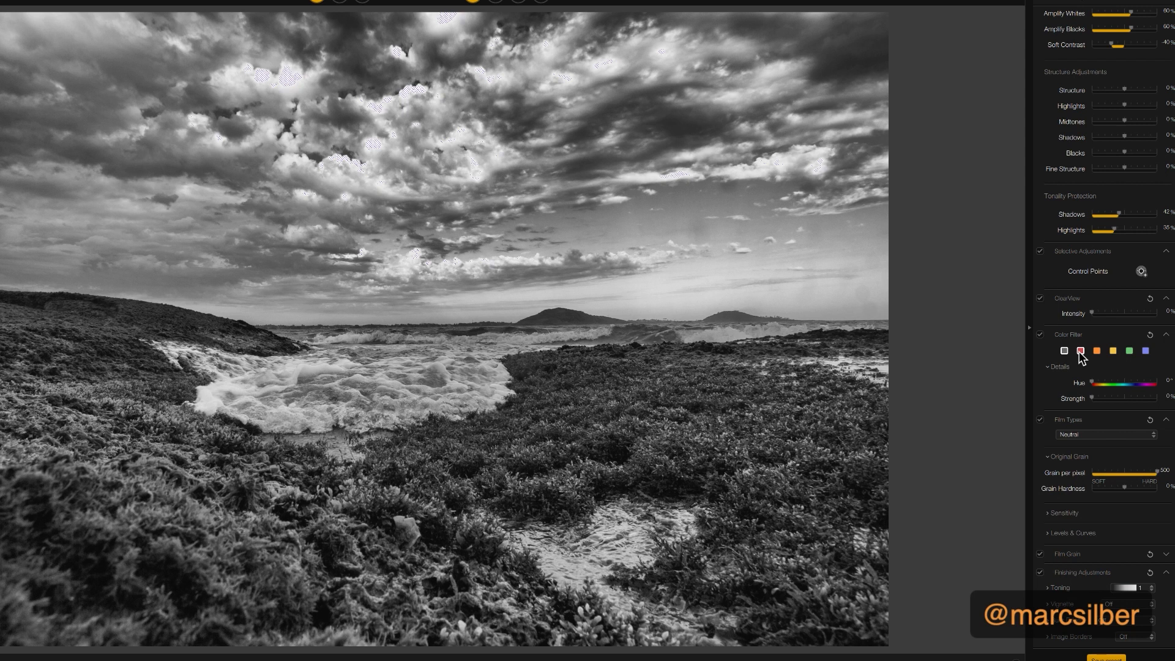
pyautogui.click(1080, 351)
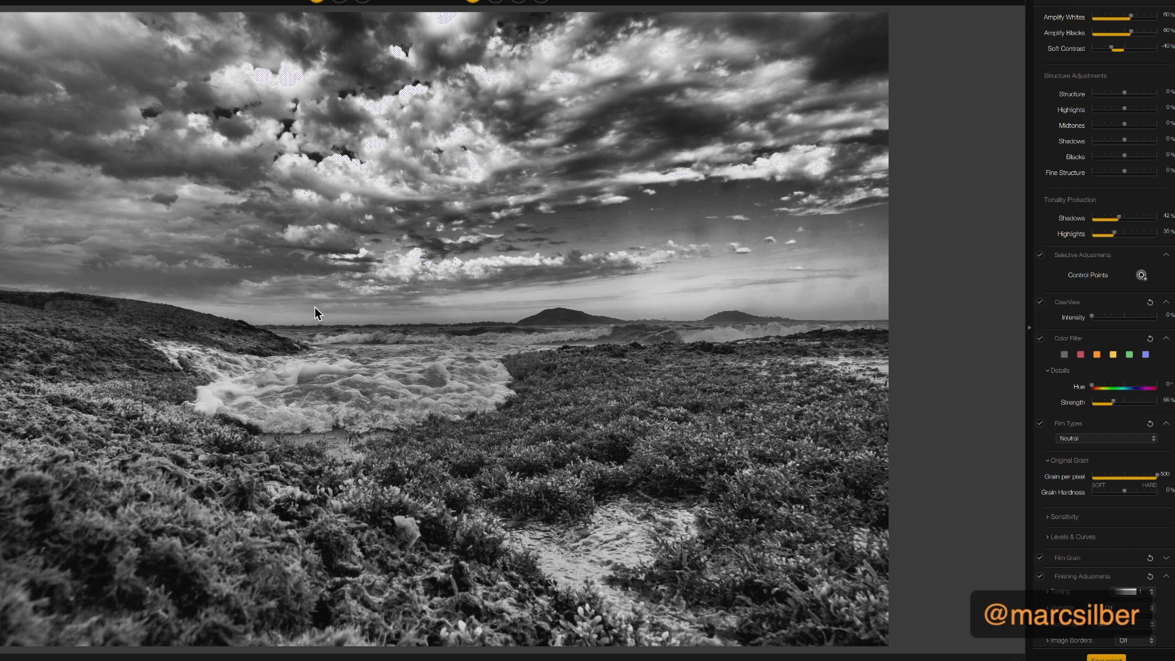
pyautogui.click(1063, 357)
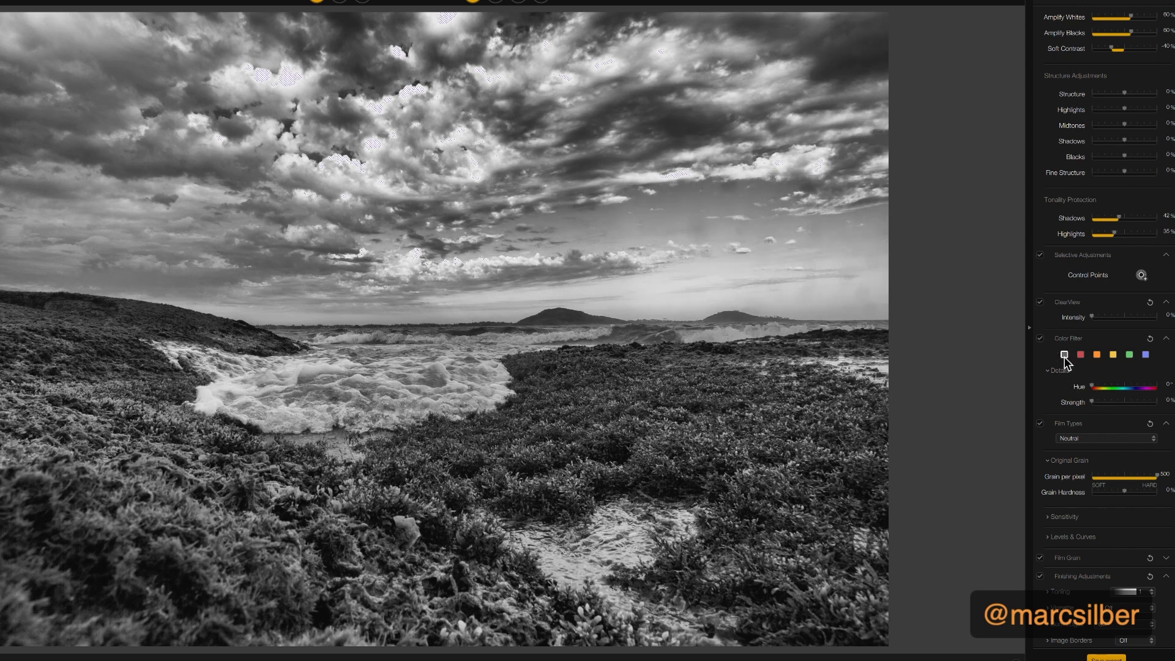
pyautogui.click(1080, 356)
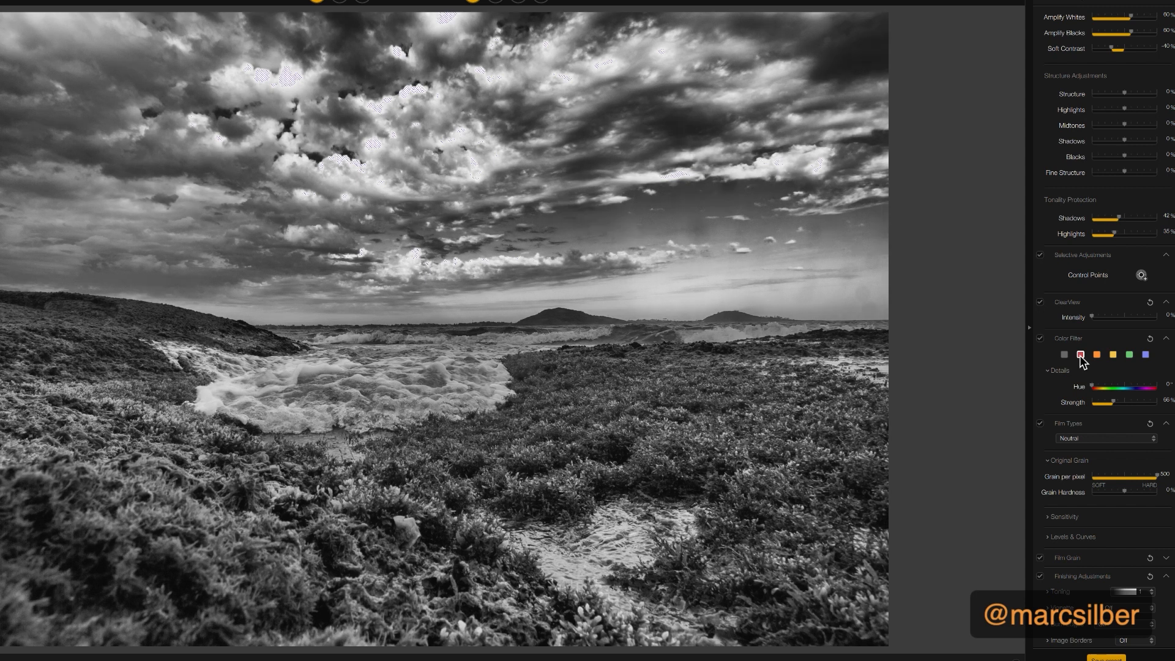
pyautogui.click(1096, 354)
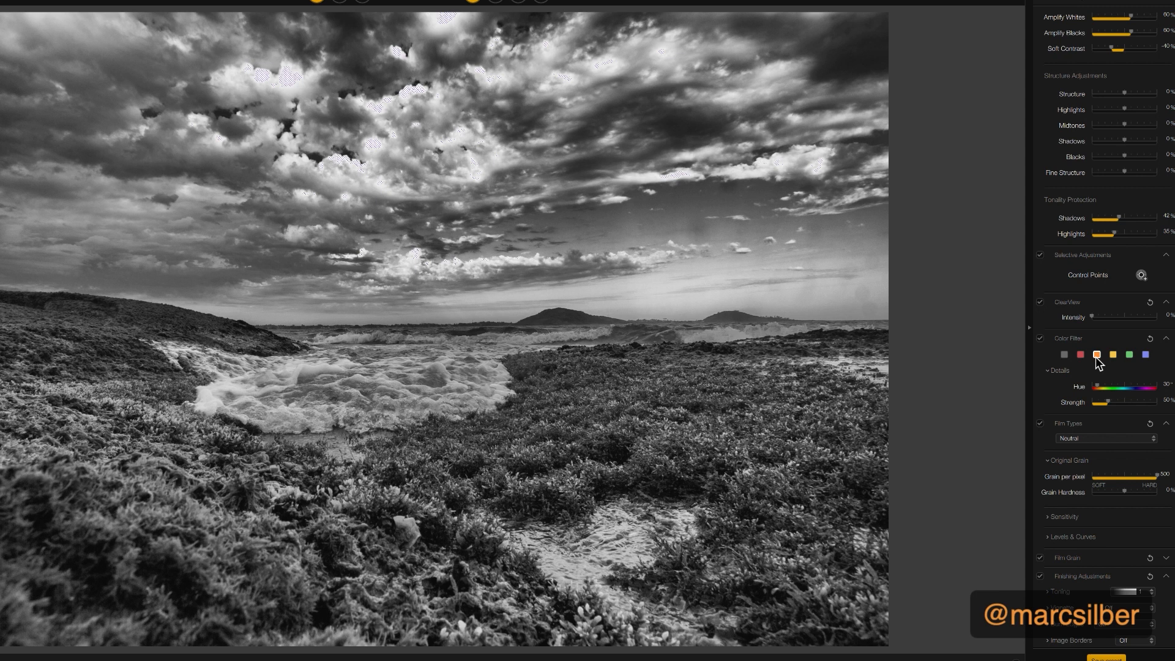
pyautogui.click(1112, 355)
pyautogui.click(1129, 355)
pyautogui.click(1144, 356)
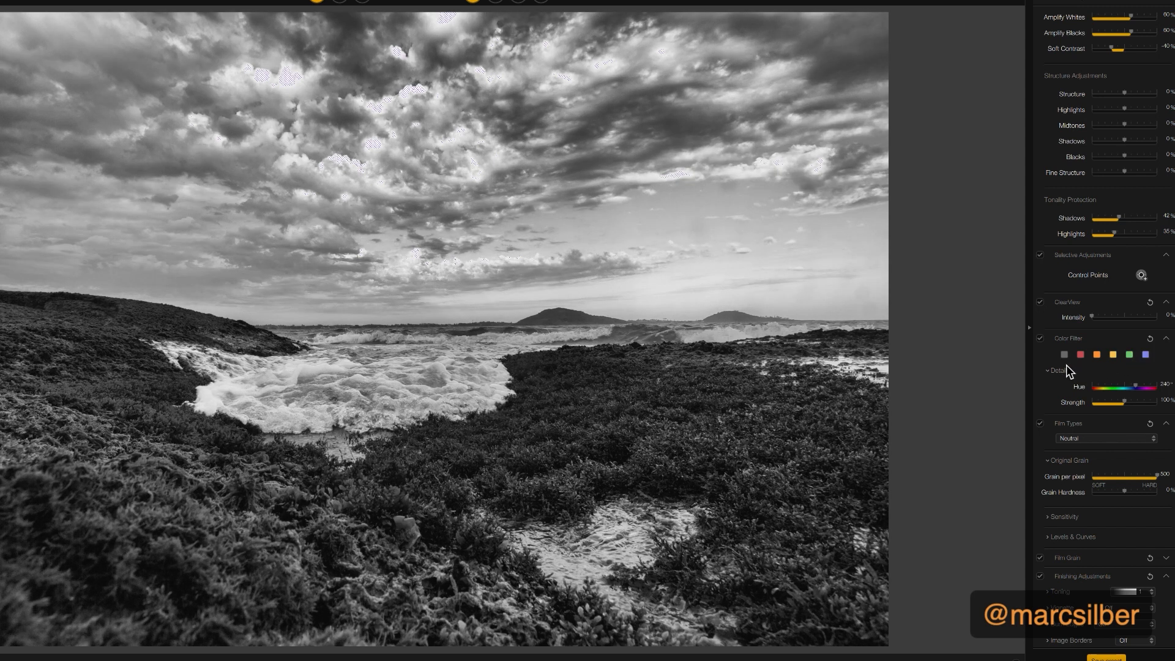
pyautogui.click(1064, 355)
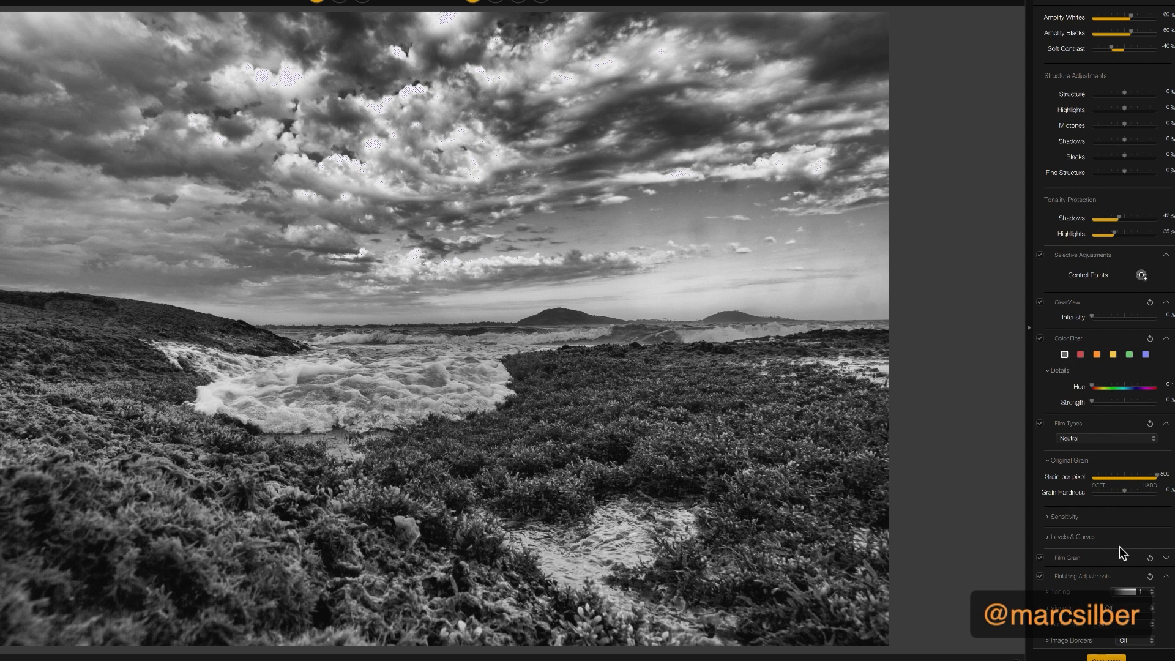
# Set the film type to Kodak ISO 32 Panatomic X
pyautogui.scroll(5, 1119, 546)
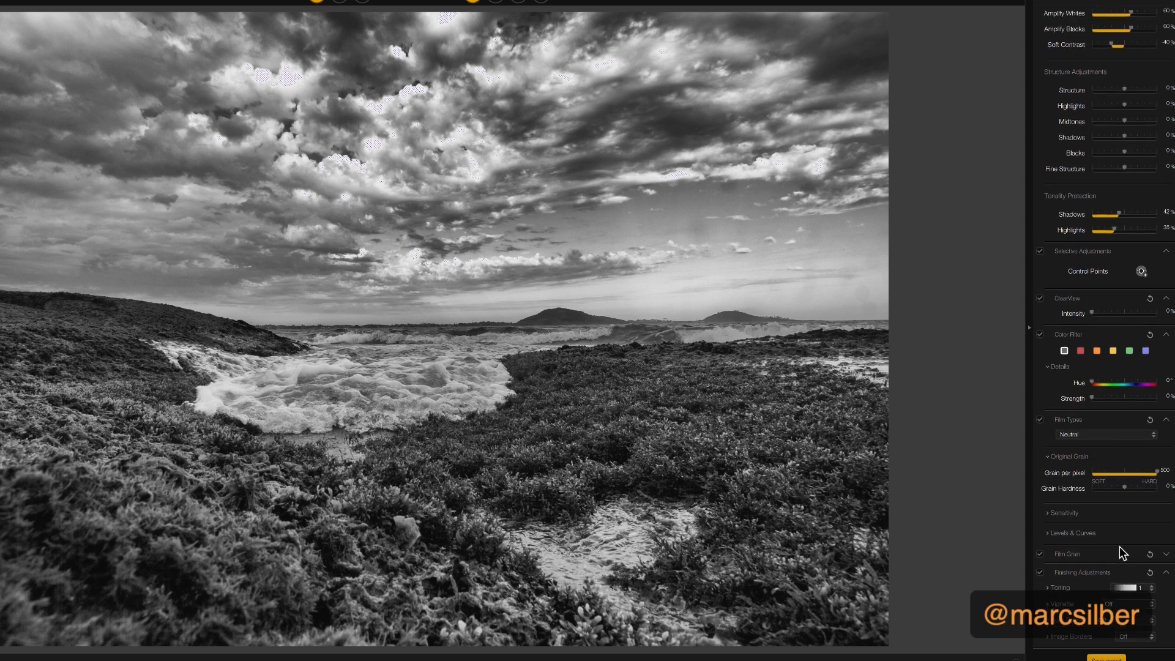
pyautogui.scroll(3, 1119, 546)
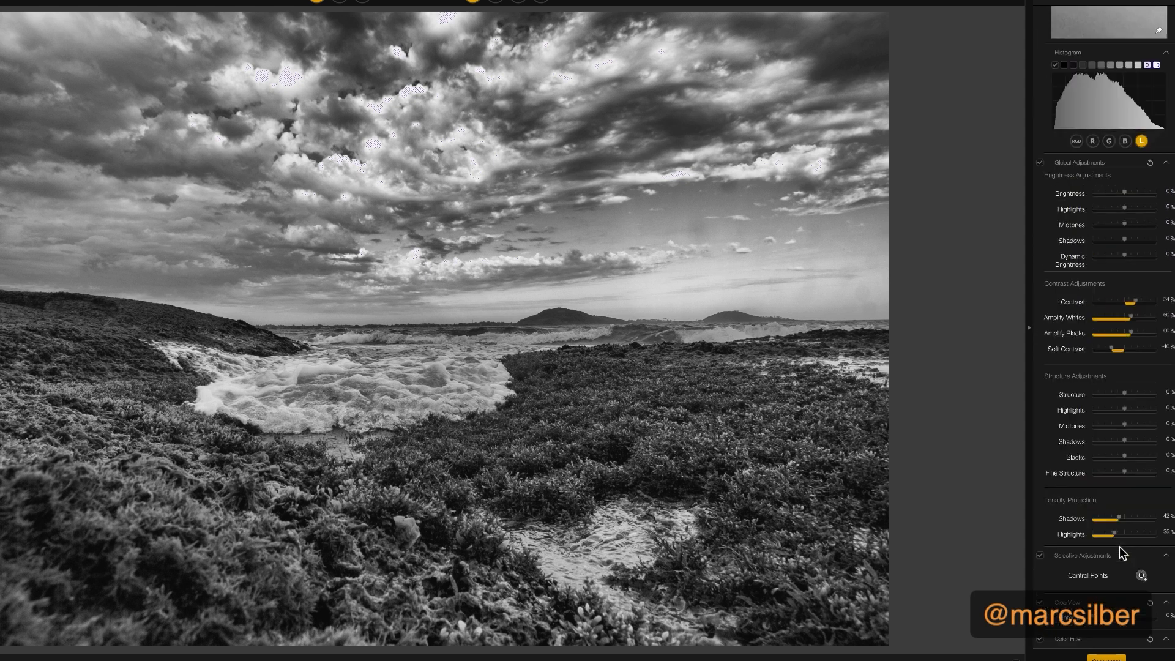
pyautogui.scroll(-8, 1119, 547)
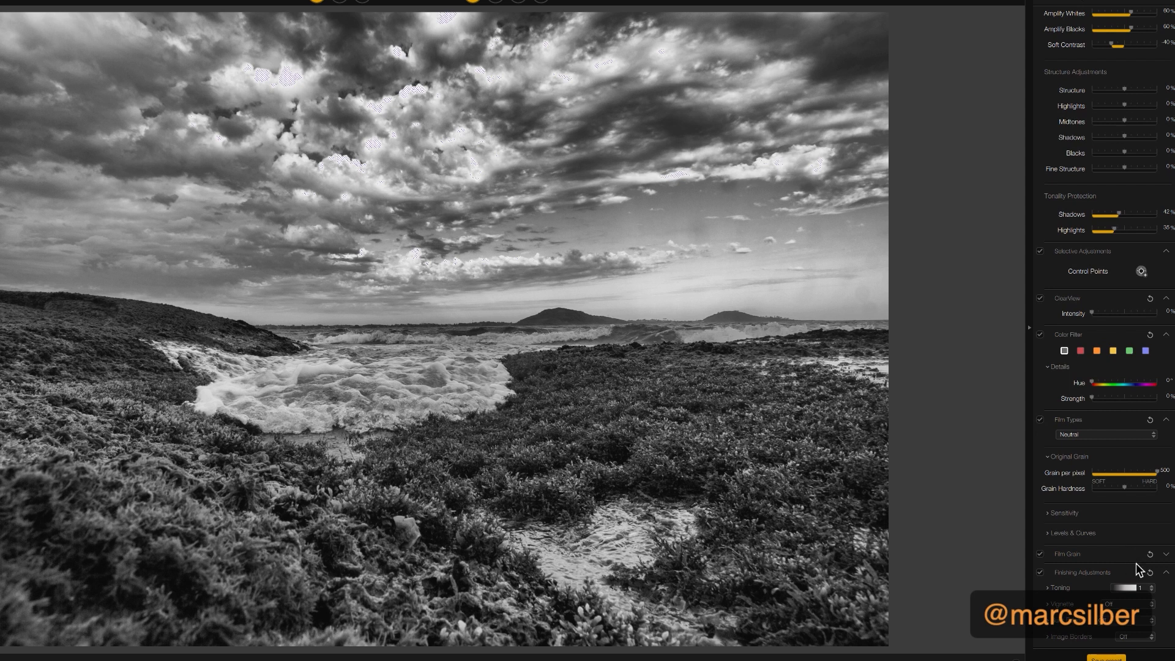
pyautogui.click(1072, 435)
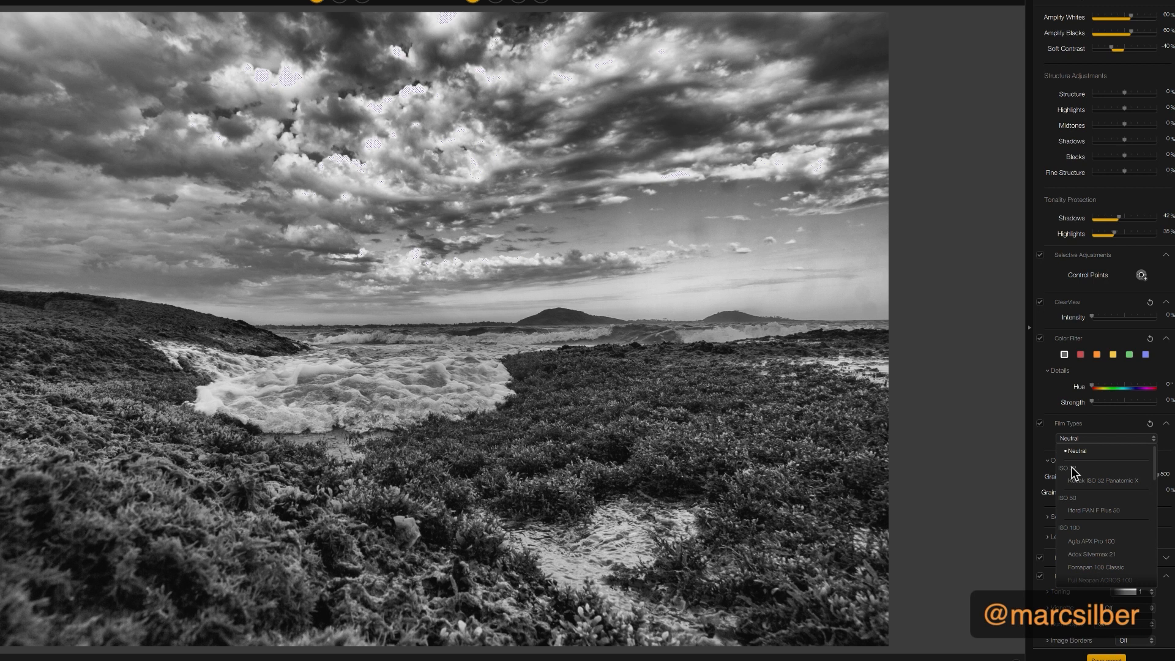
pyautogui.click(1087, 484)
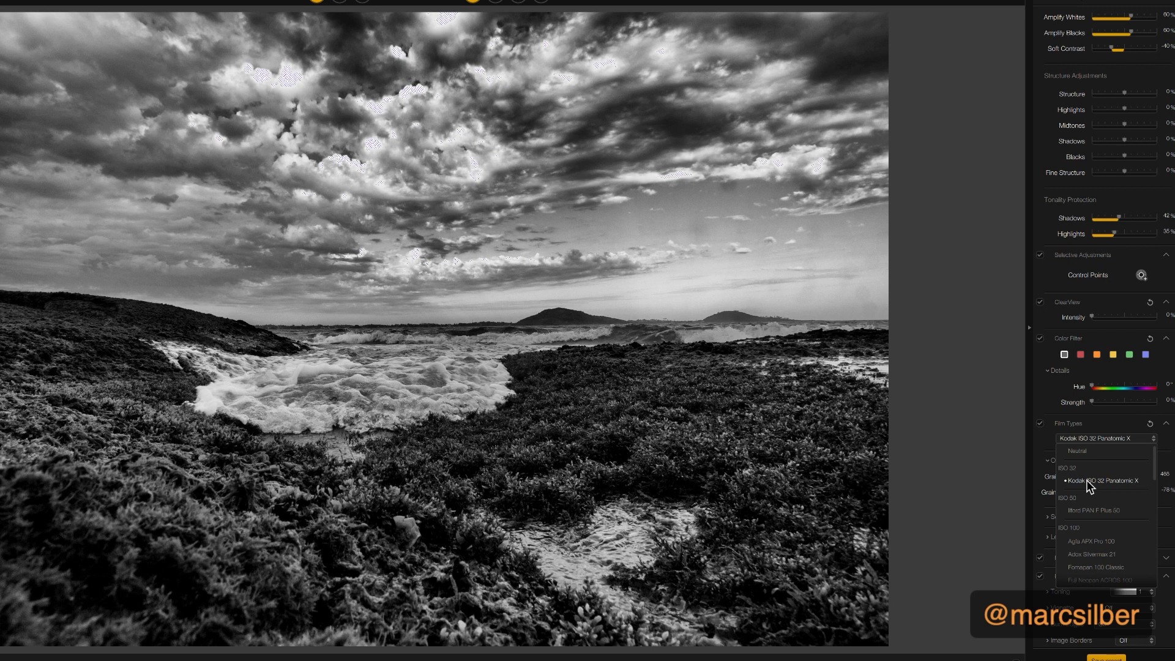
pyautogui.click(1087, 482)
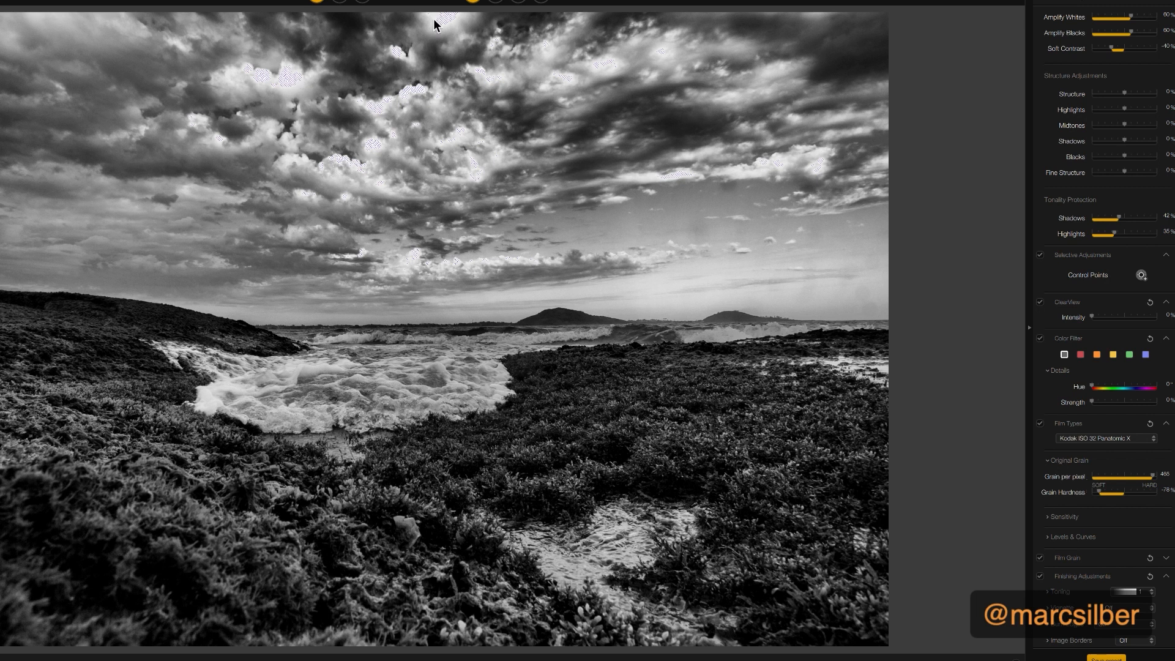
# Compare the black-and-white result with the original in the split view and the side-by-side view
pyautogui.click(339, 3)
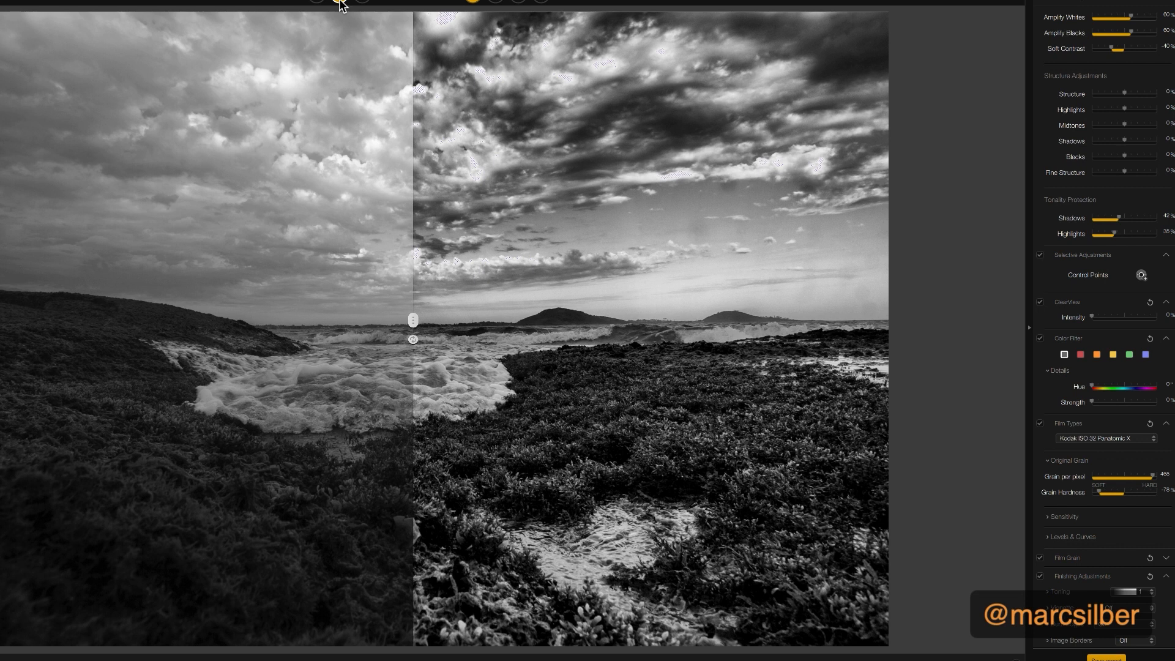
pyautogui.click(363, 3)
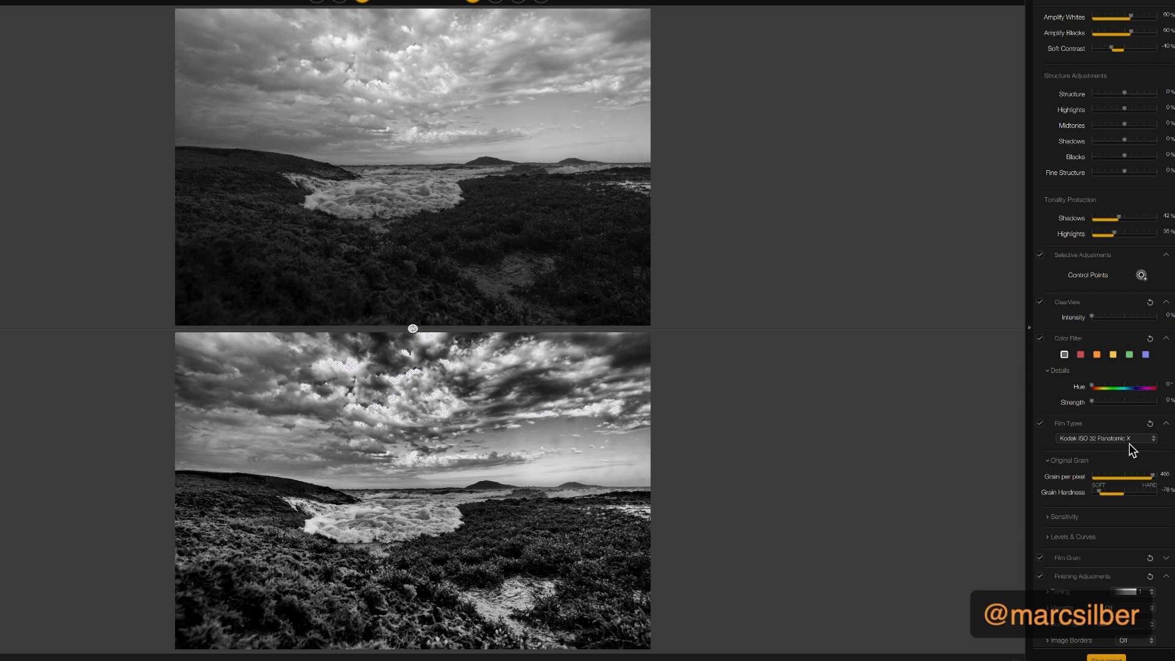
# Try the Neutral film type, return to the single-image view and set the film type back to Kodak ISO 32 Panatomic X
pyautogui.click(1108, 440)
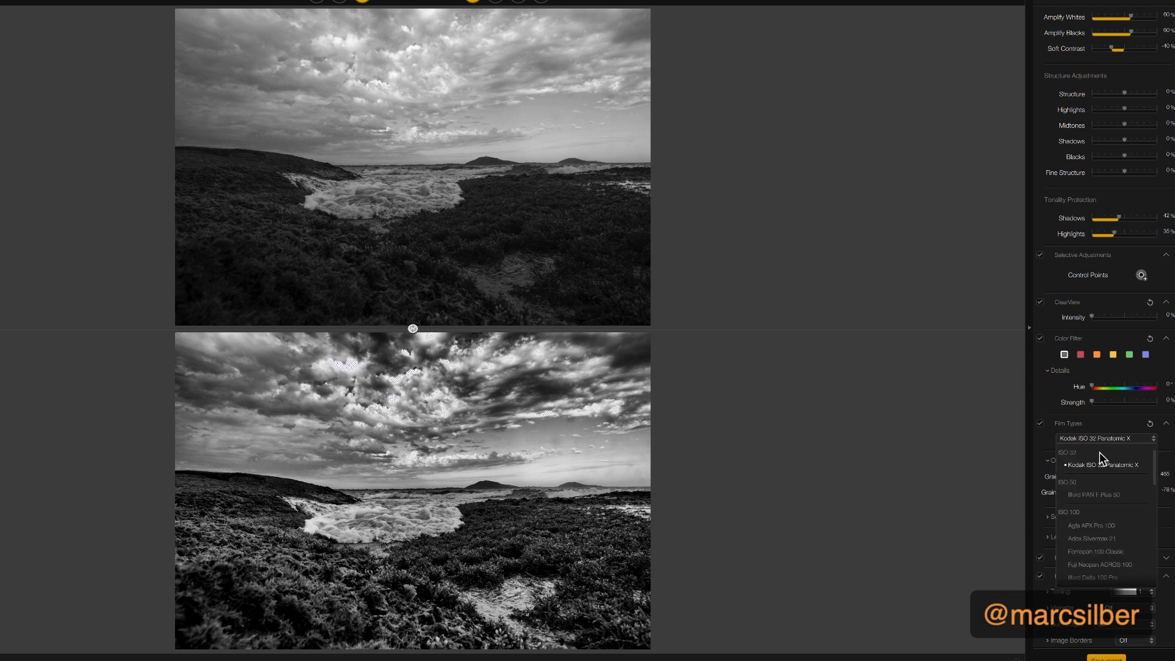
pyautogui.scroll(1, 1101, 468)
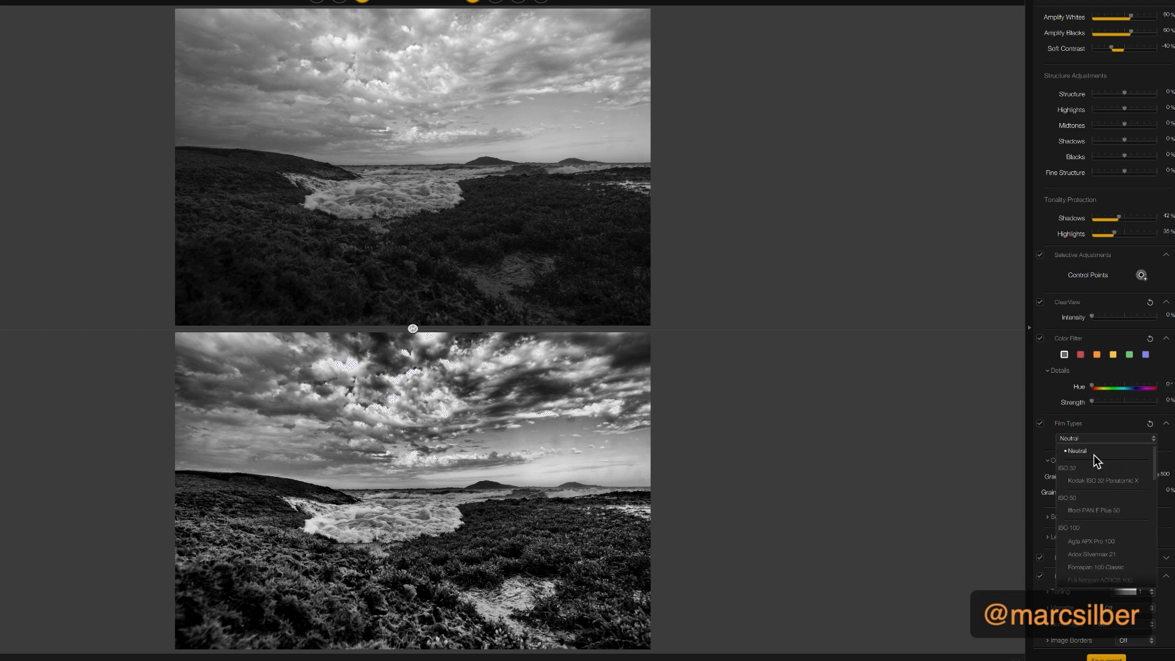
pyautogui.click(1095, 455)
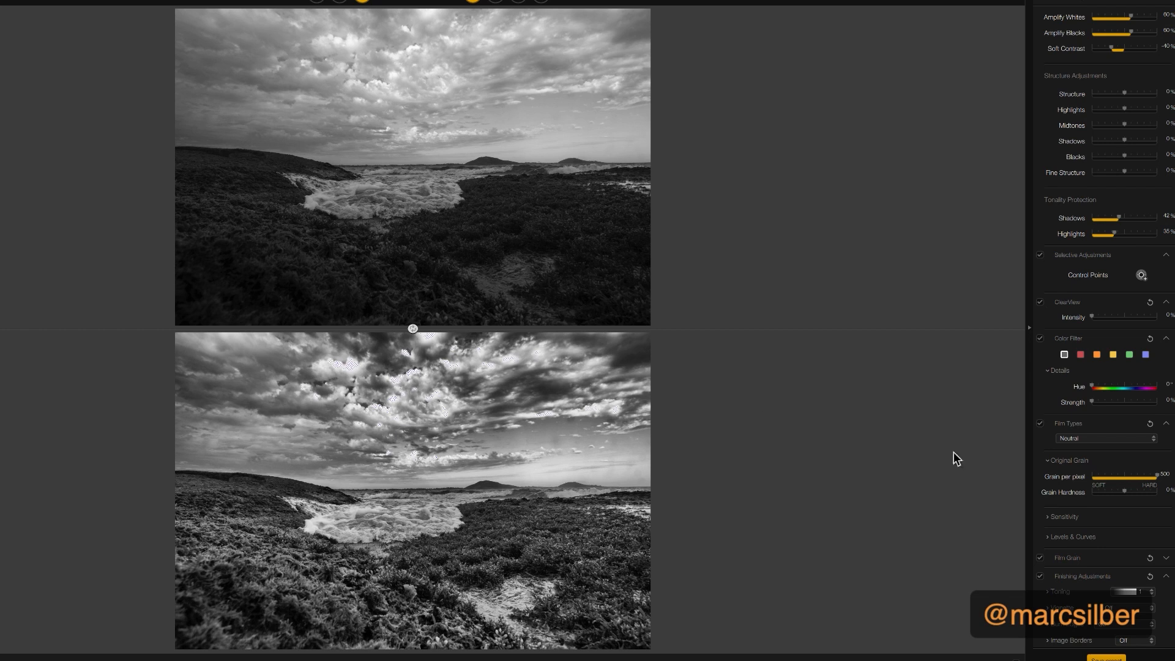
pyautogui.click(316, 3)
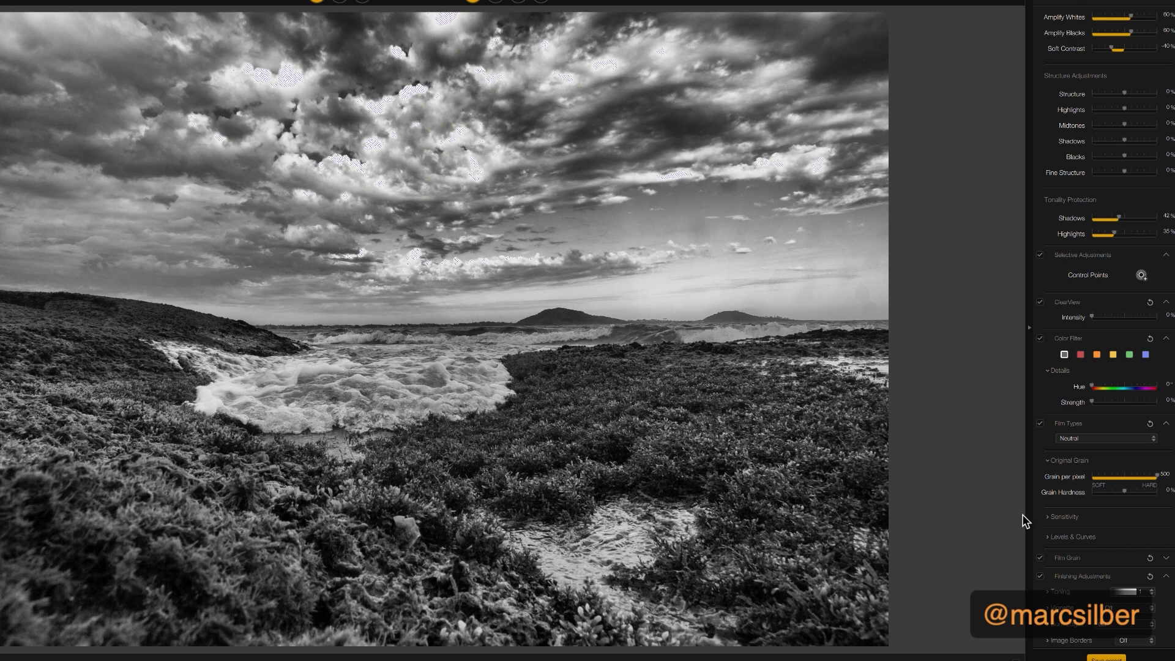
pyautogui.click(1076, 439)
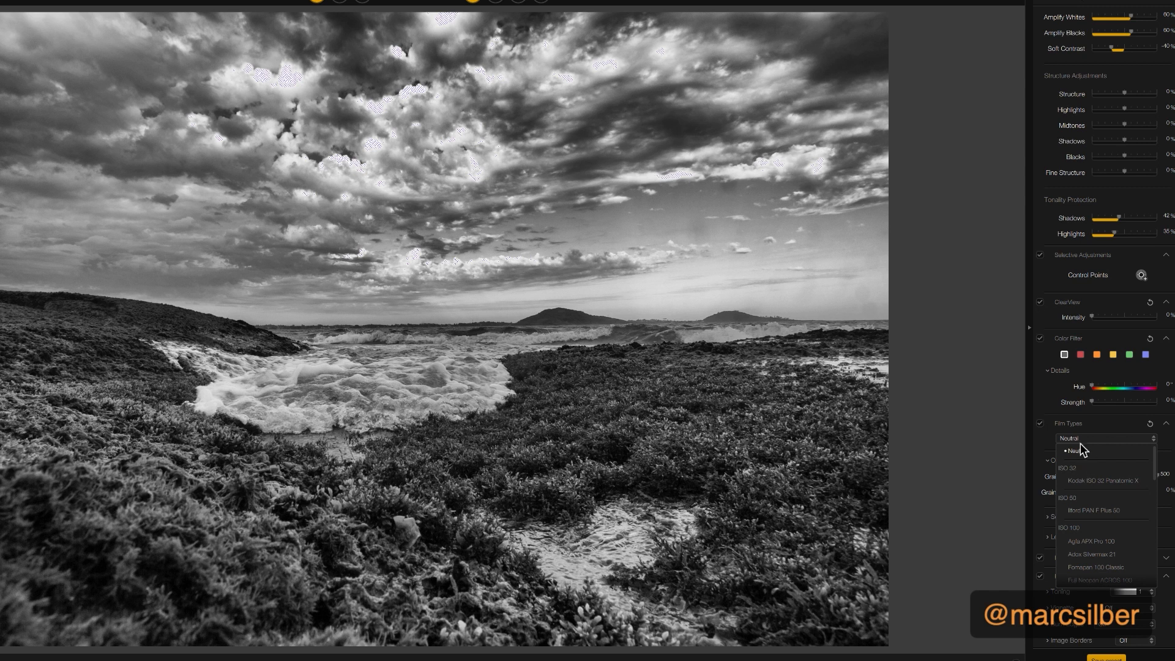
pyautogui.click(1092, 481)
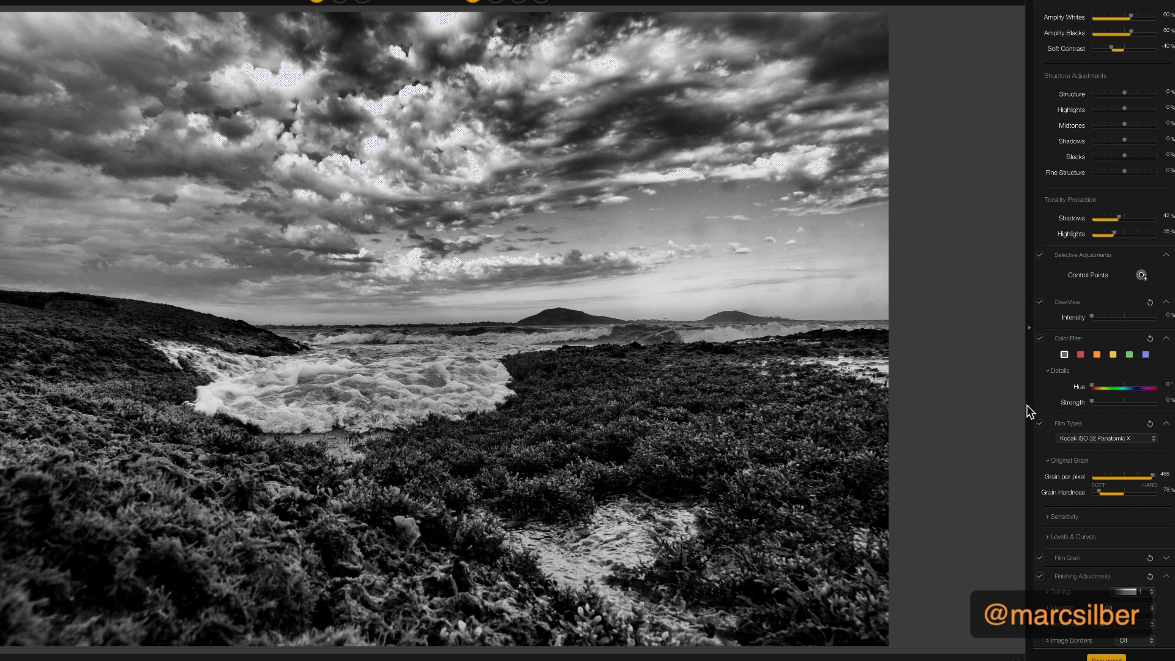
# Raise the global Dynamic Brightness to about 12% and reset Contrast to 0%
pyautogui.scroll(10, 1125, 338)
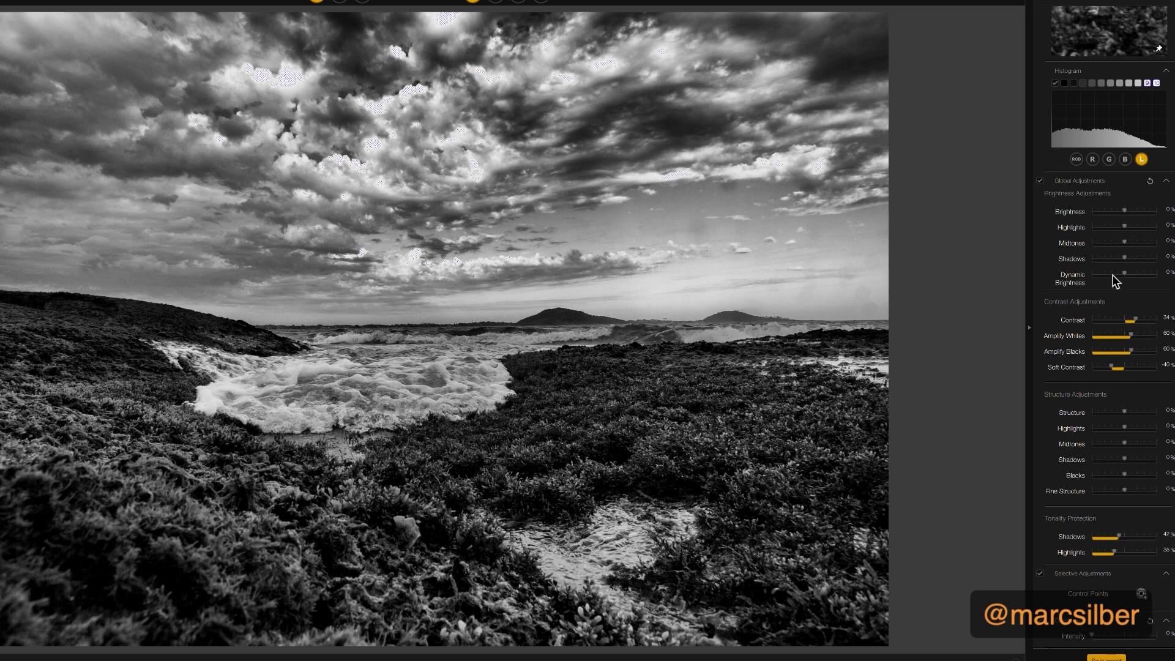
pyautogui.moveTo(1124, 272)
pyautogui.mouseDown()
pyautogui.moveTo(1150, 287)
pyautogui.moveTo(1119, 289)
pyautogui.moveTo(1129, 295)
pyautogui.mouseUp()
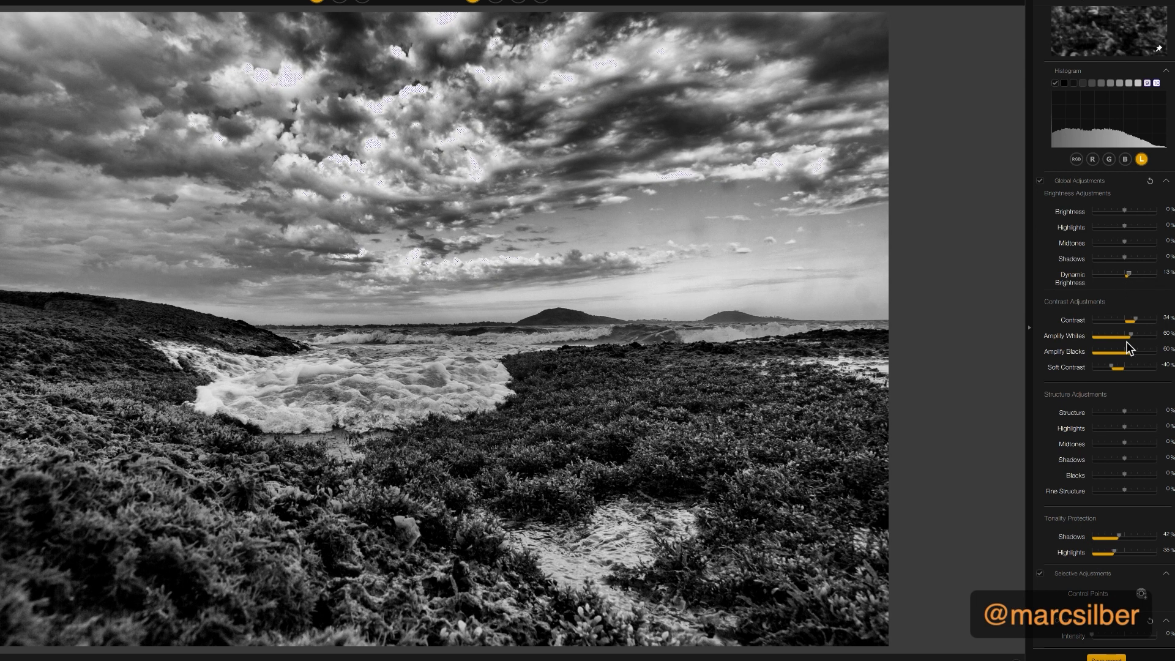
pyautogui.moveTo(1134, 320); pyautogui.dragTo(1131, 320)
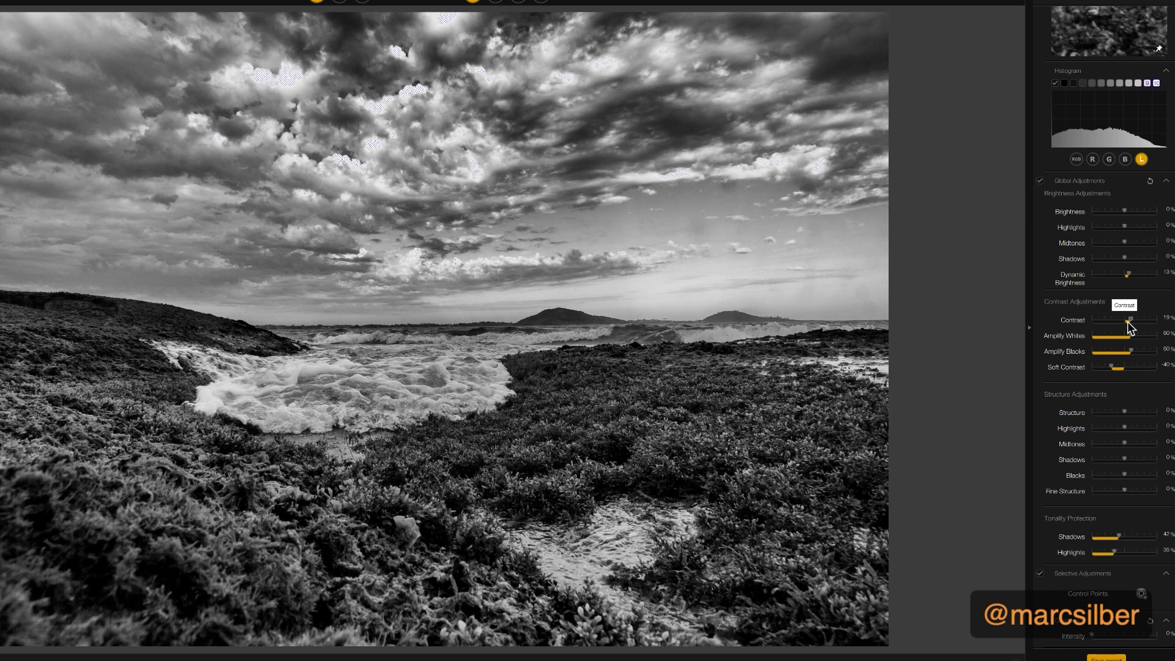
pyautogui.moveTo(1128, 321); pyautogui.dragTo(1129, 323)
pyautogui.doubleClick(1128, 321)
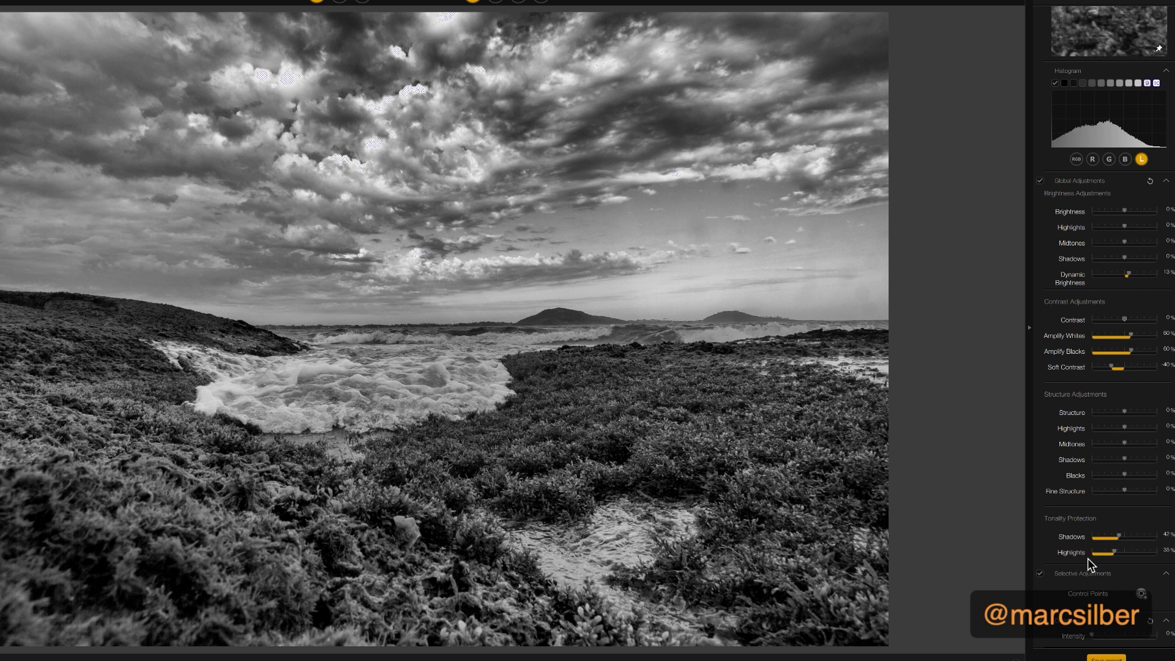
# Apply Selenium toning preset 4 and darken the photo's outer areas with an All Edges burn preset
pyautogui.scroll(-5, 1088, 558)
pyautogui.scroll(-1, 1088, 562)
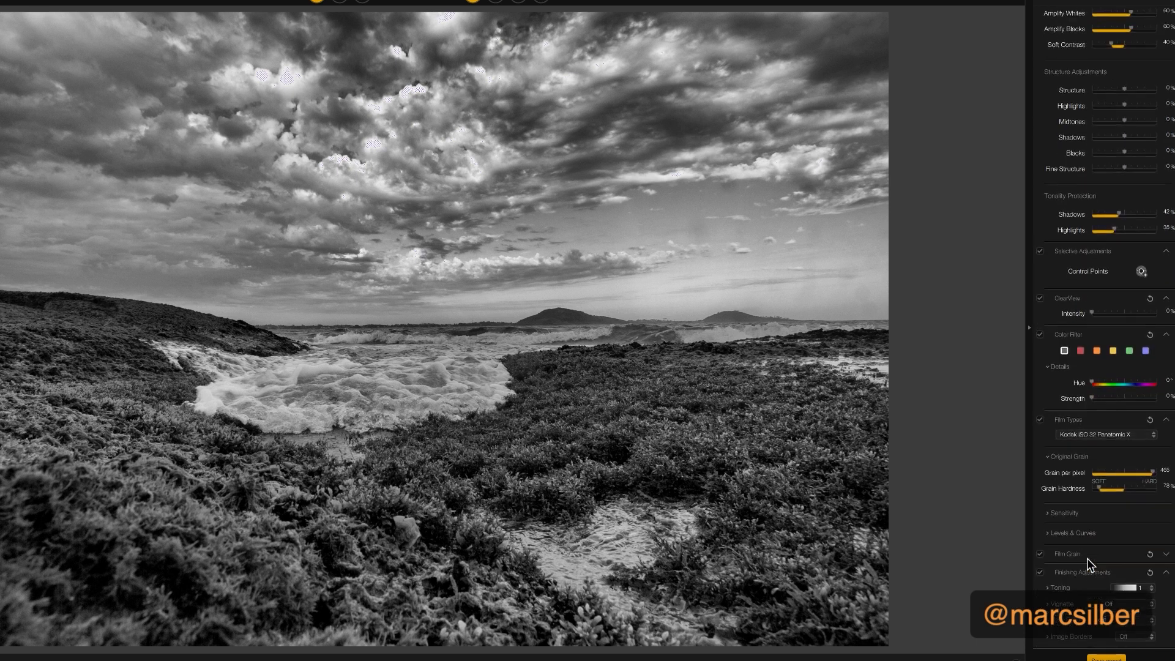
pyautogui.click(1151, 589)
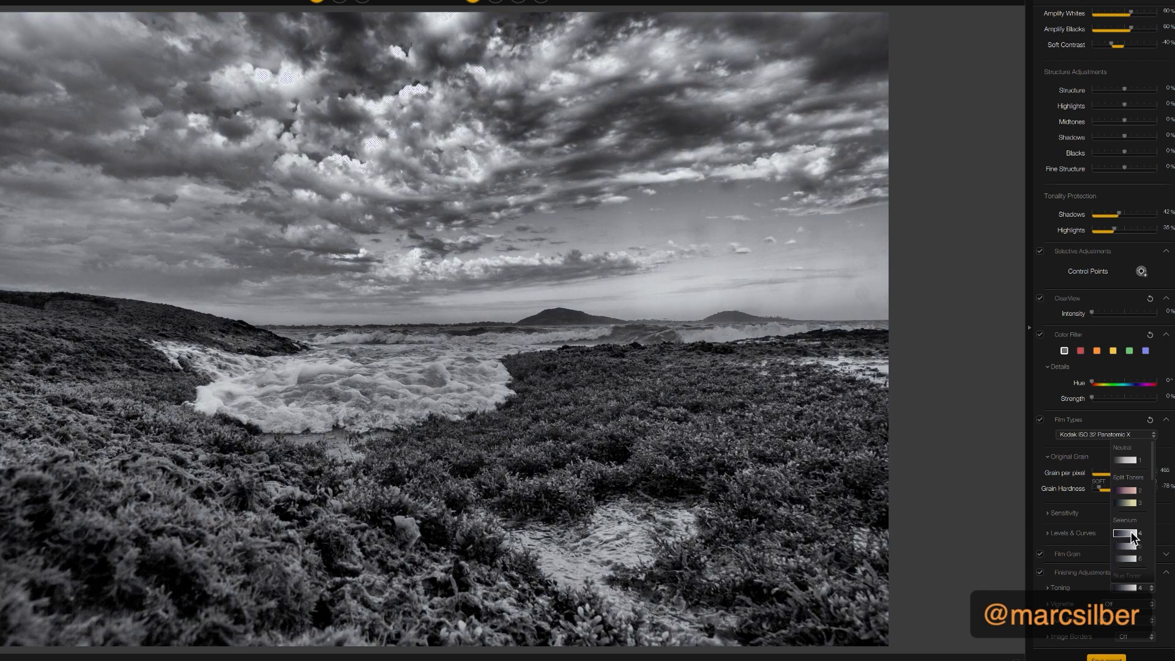
pyautogui.click(1130, 535)
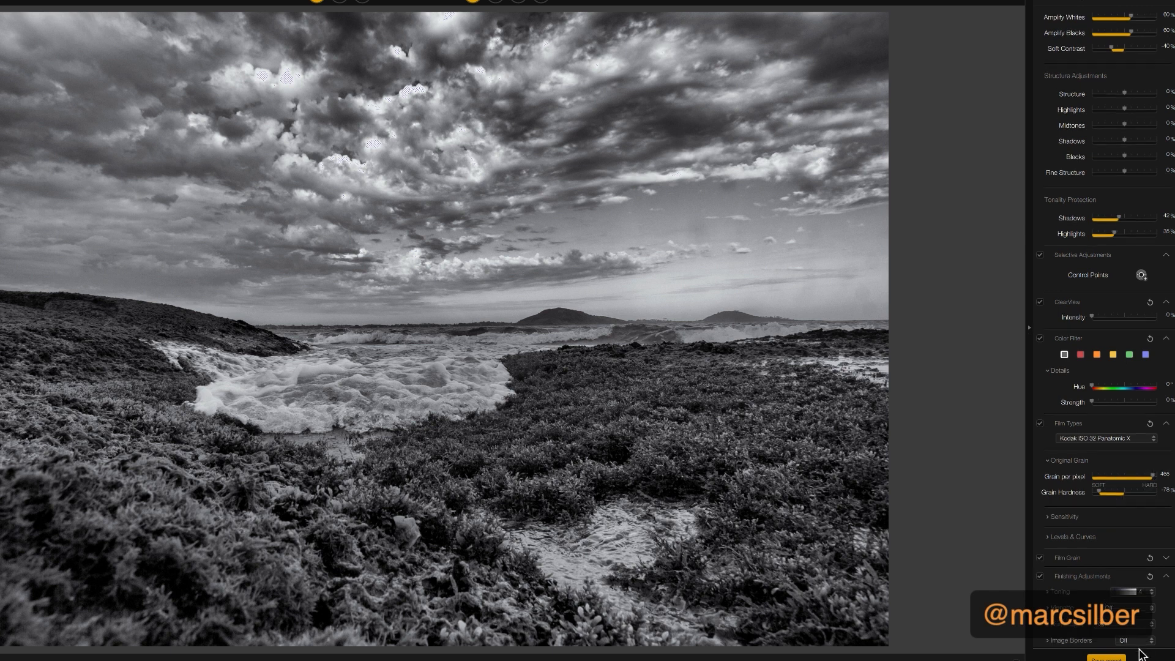
pyautogui.click(1108, 631)
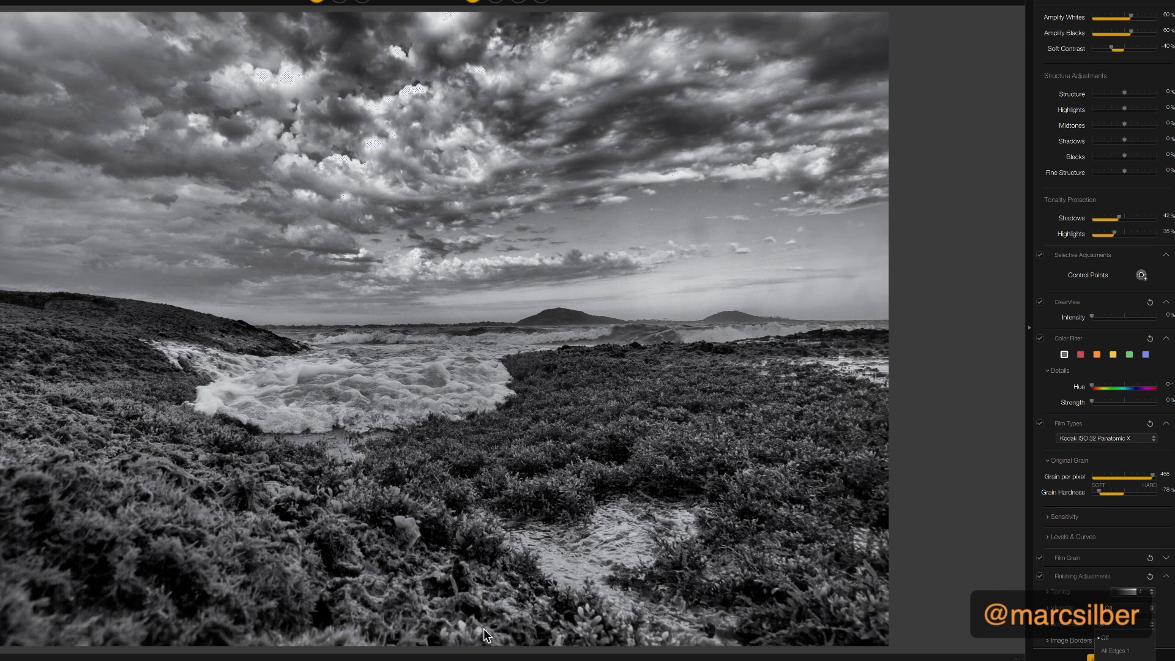
pyautogui.click(1125, 660)
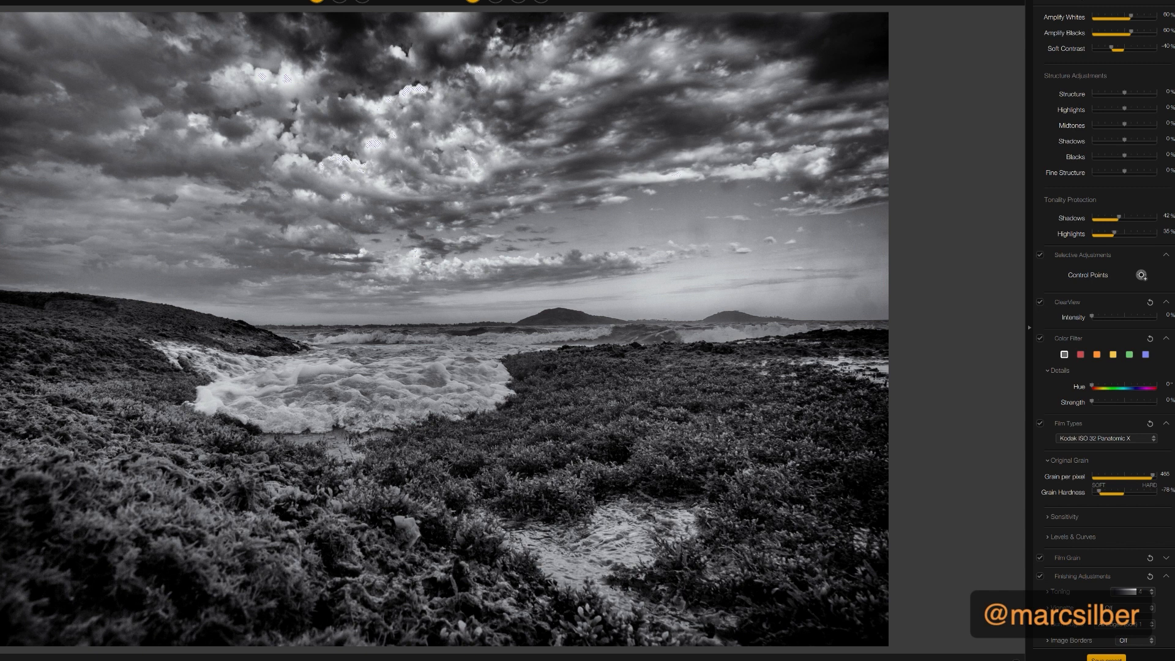
# Compare the toned, edge-burned photo with the original in the split view and the side-by-side view
pyautogui.click(340, 1)
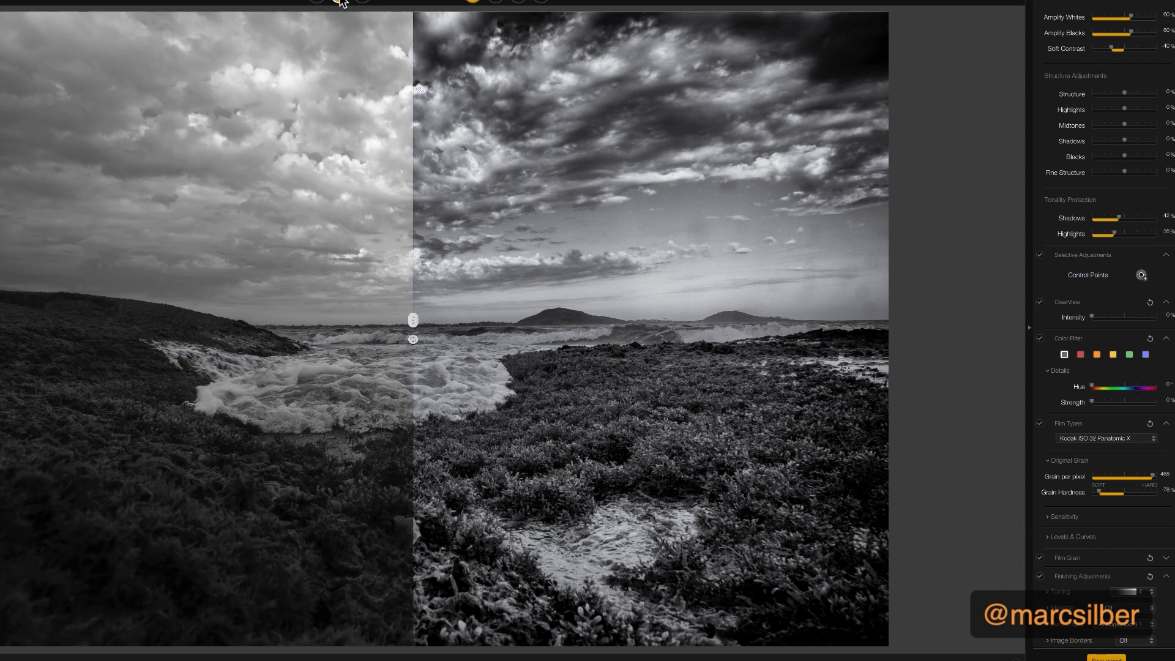
pyautogui.click(360, 2)
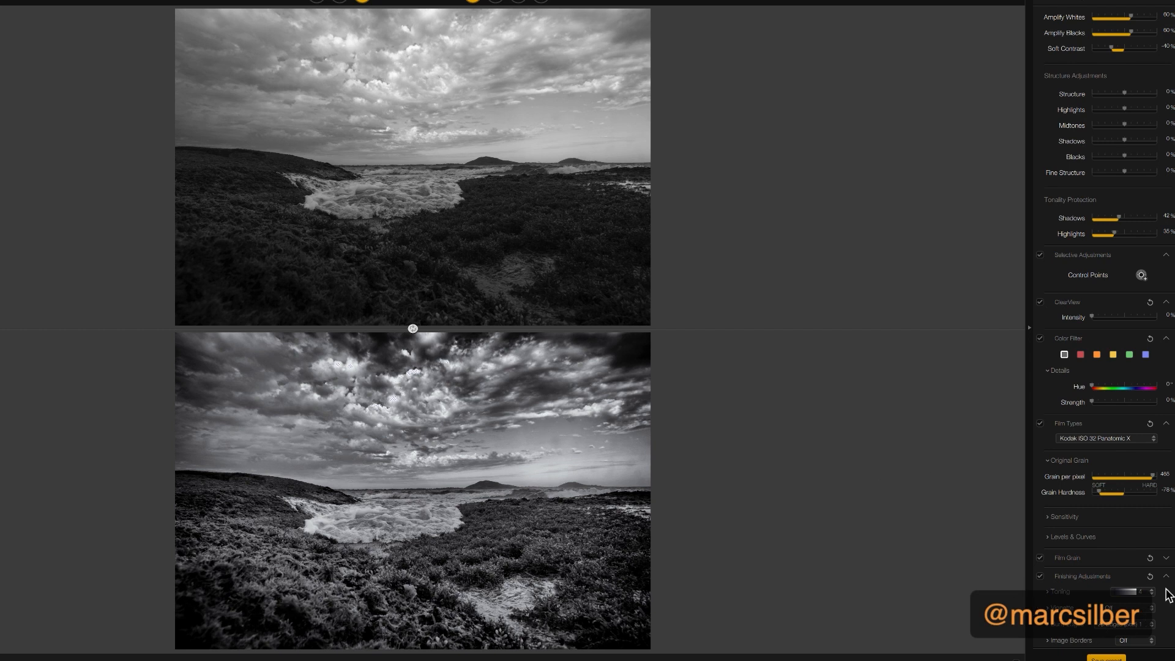
pyautogui.scroll(-1, 1169, 370)
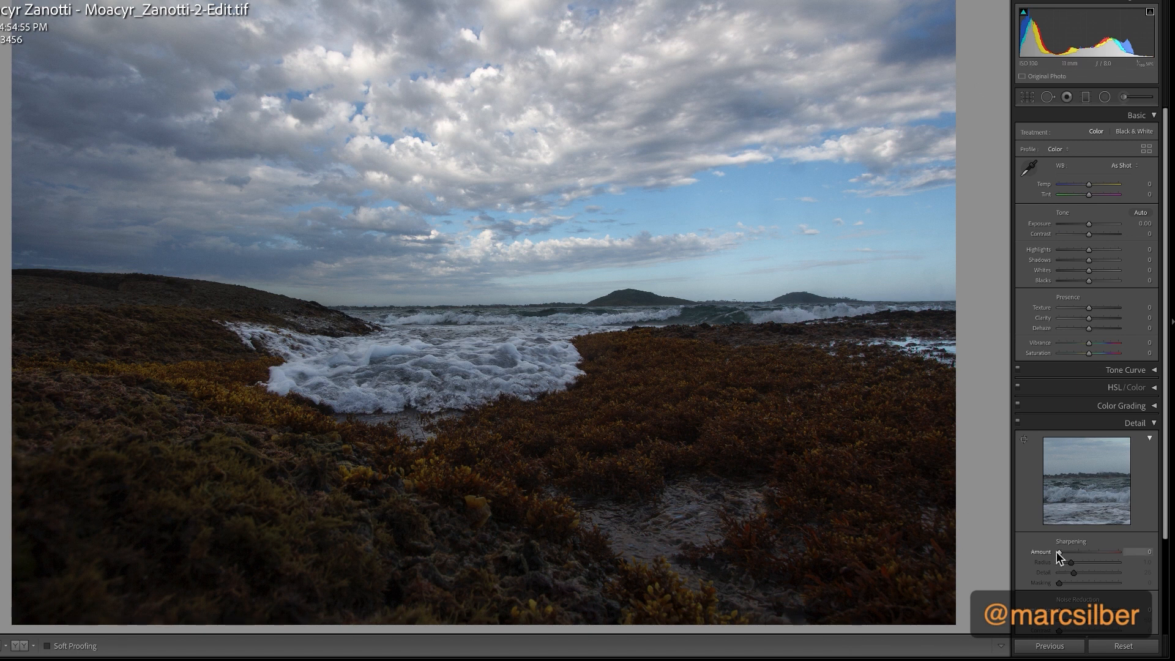
# Set the edited copy's sharpening amount to 40 in Lightroom and try the reference view, returning to the single photo
pyautogui.moveTo(1056, 552)
pyautogui.mouseDown()
pyautogui.moveTo(1093, 558)
pyautogui.moveTo(1072, 559)
pyautogui.mouseUp()
pyautogui.hotkey('shift', 'r')
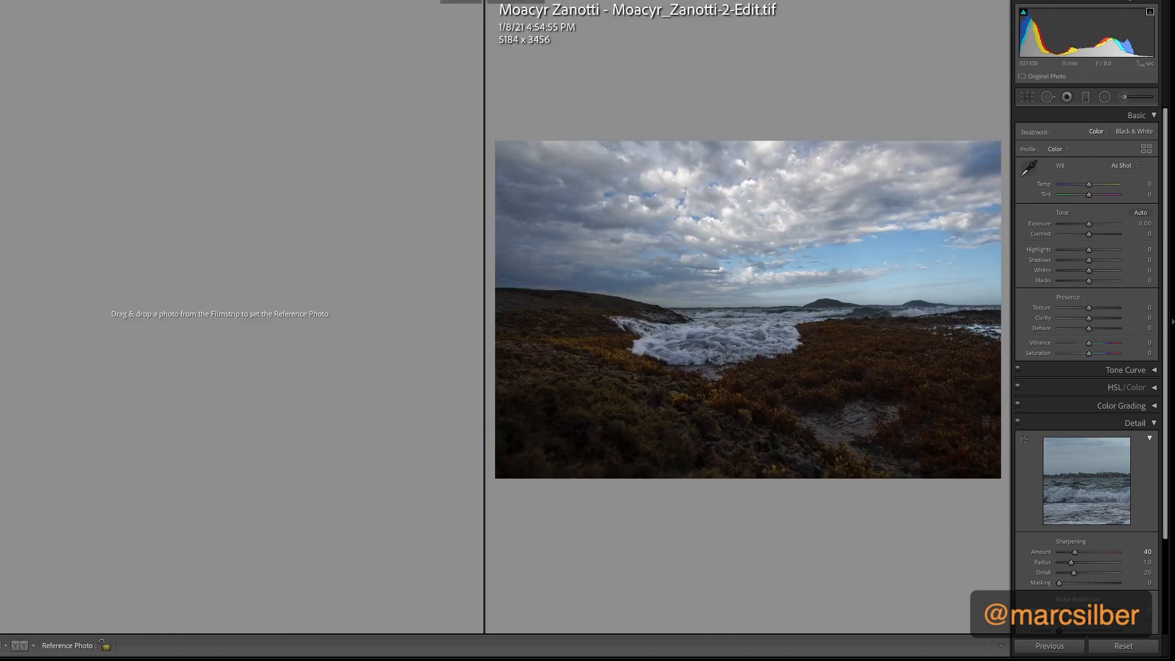
pyautogui.press('d')
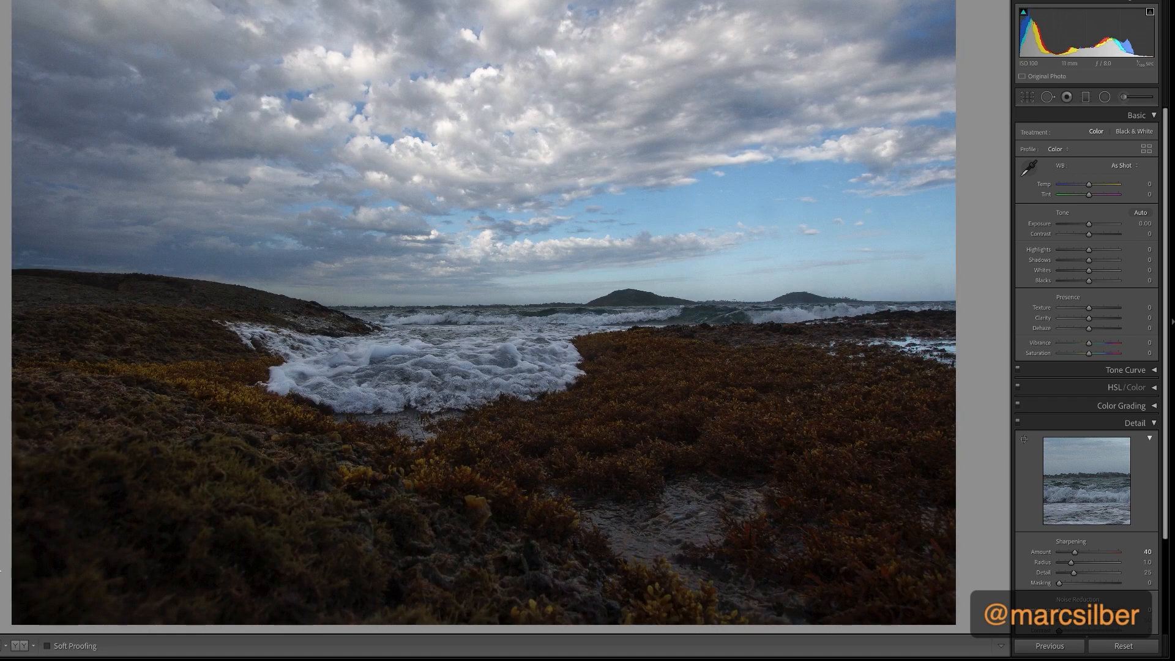
# Select the black-and-white edit and the original color photo in the Library and compare them side by side with their photo info shown
pyautogui.moveTo(851, 6)
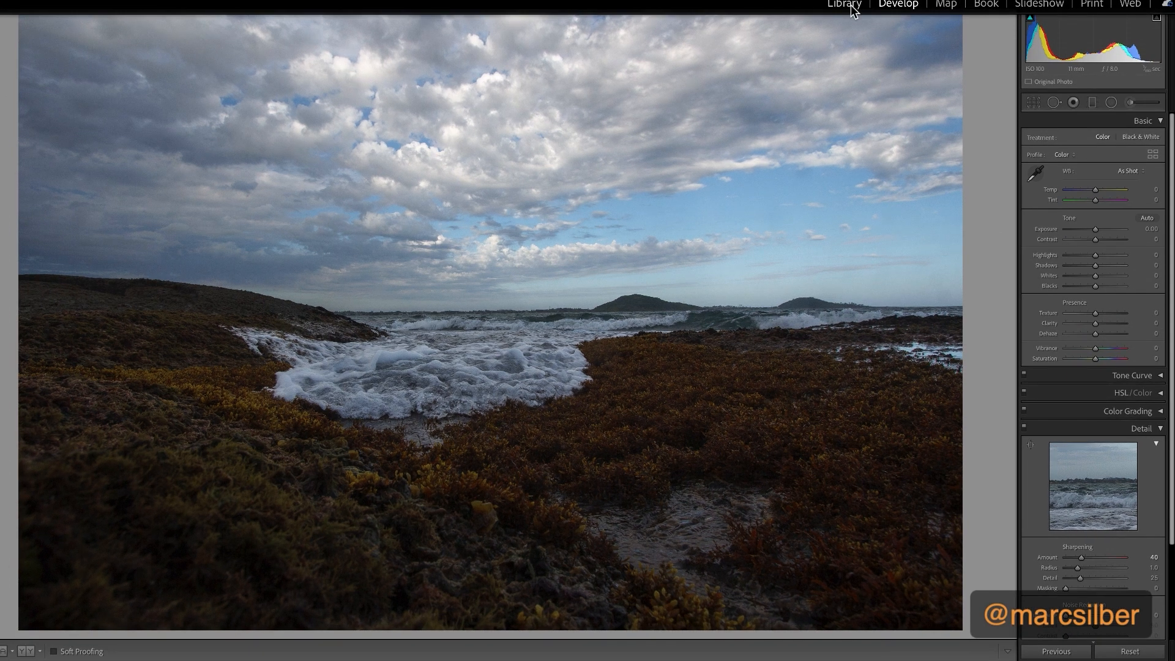
pyautogui.click(848, 6)
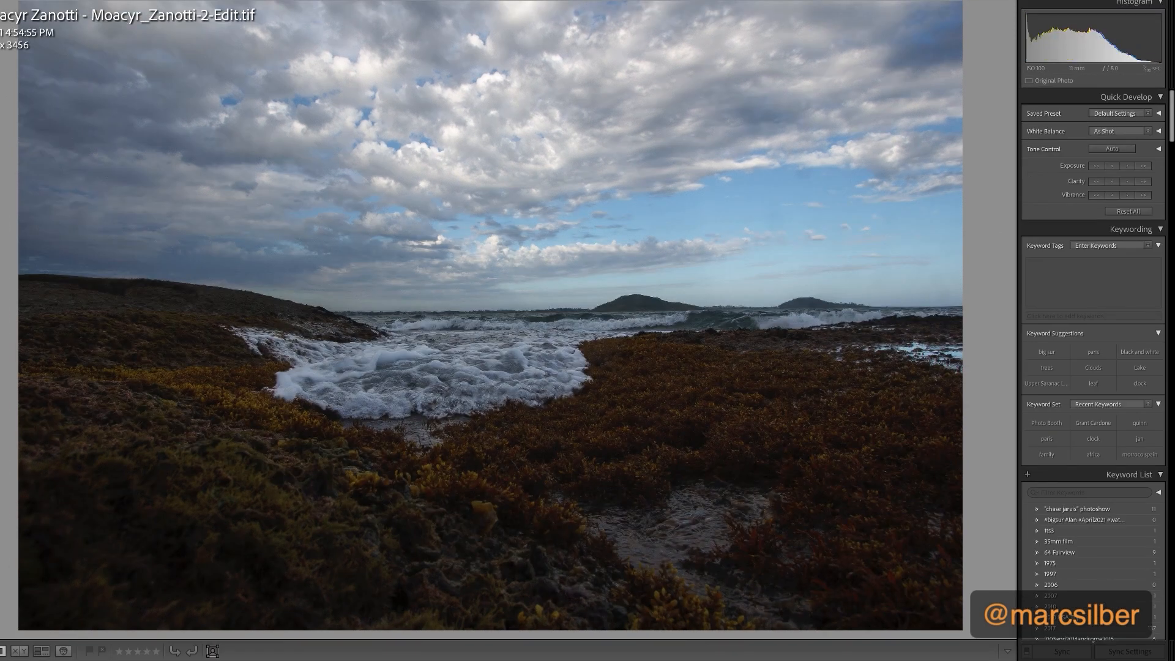
pyautogui.press('g')
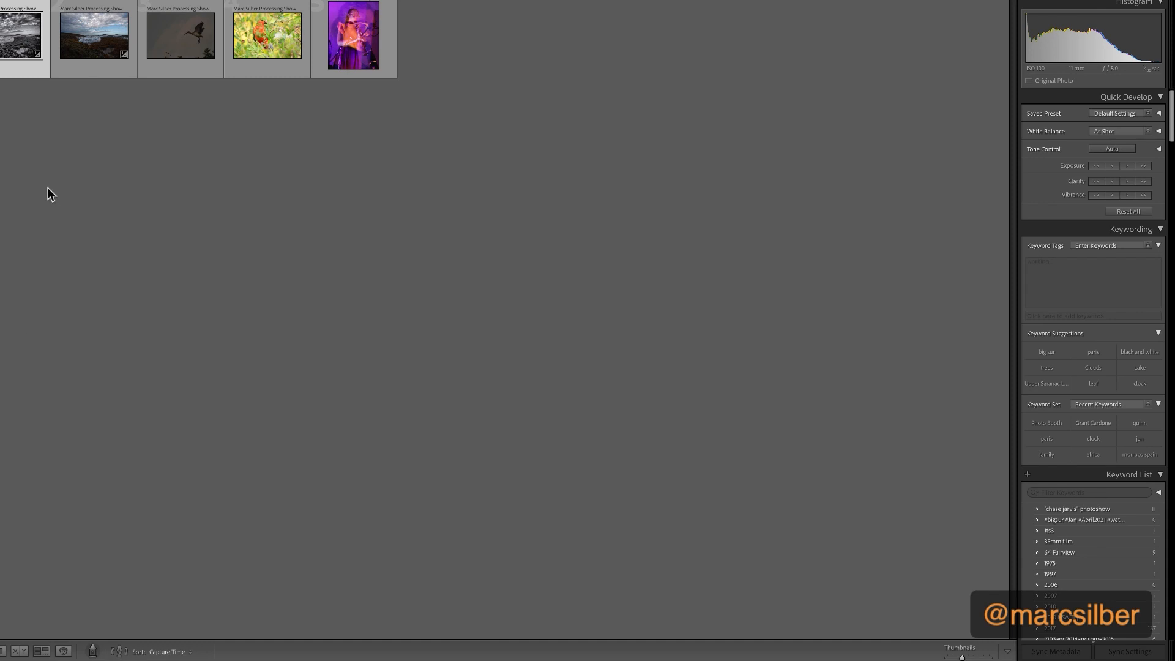
pyautogui.click(87, 49)
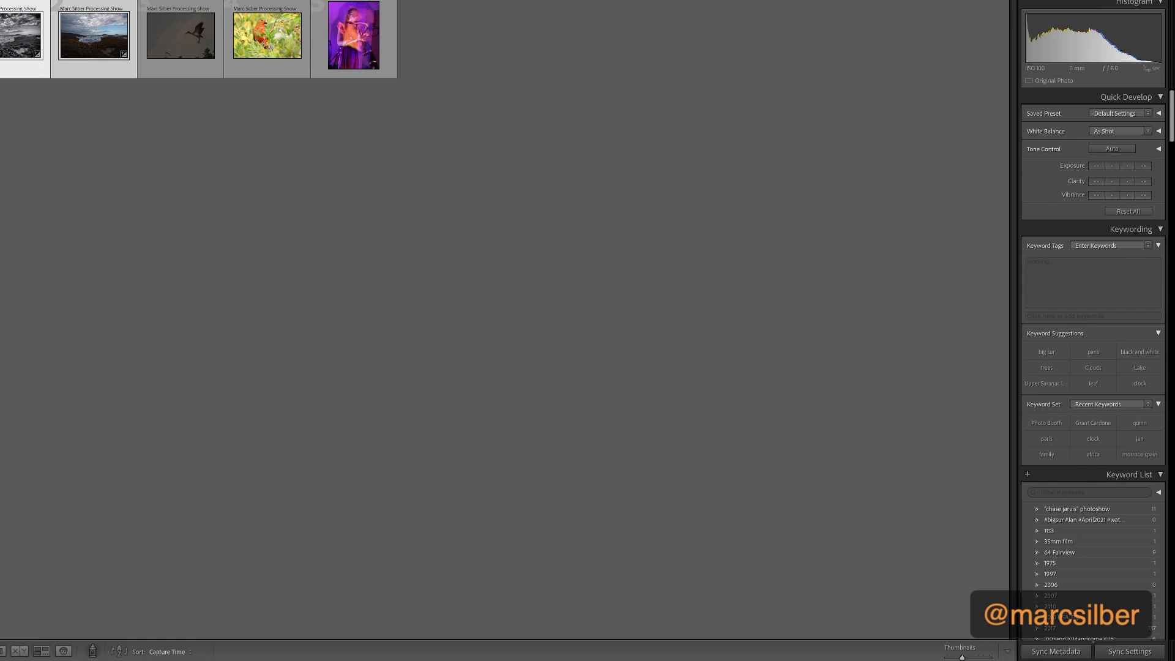
pyautogui.click(21, 652)
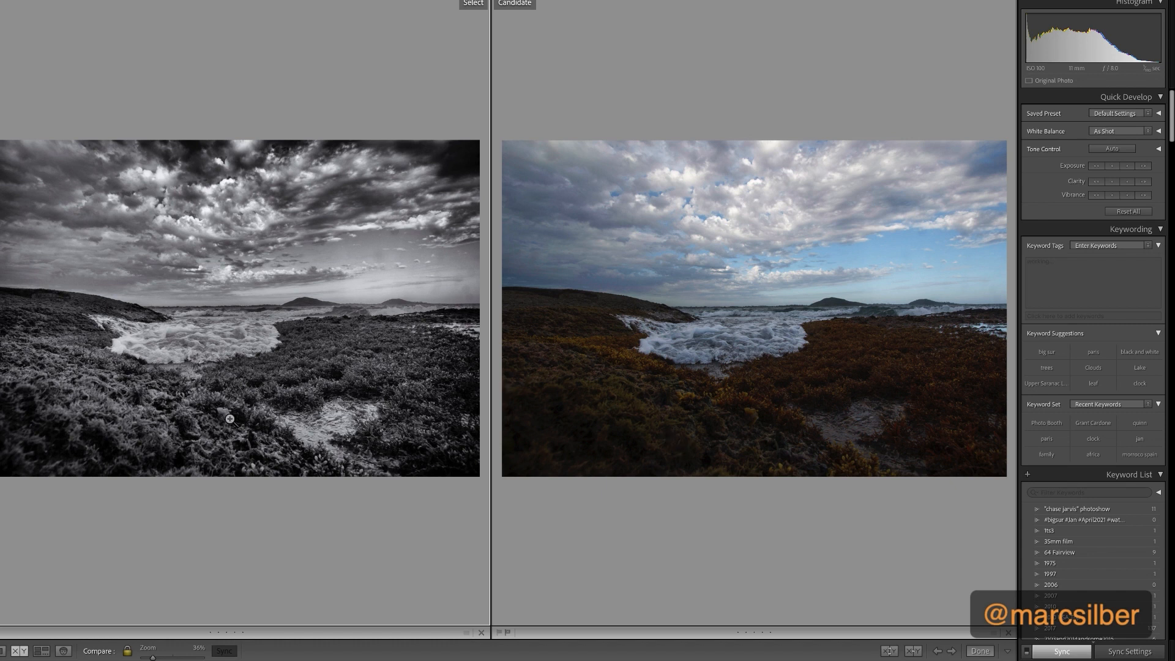
pyautogui.press('i')
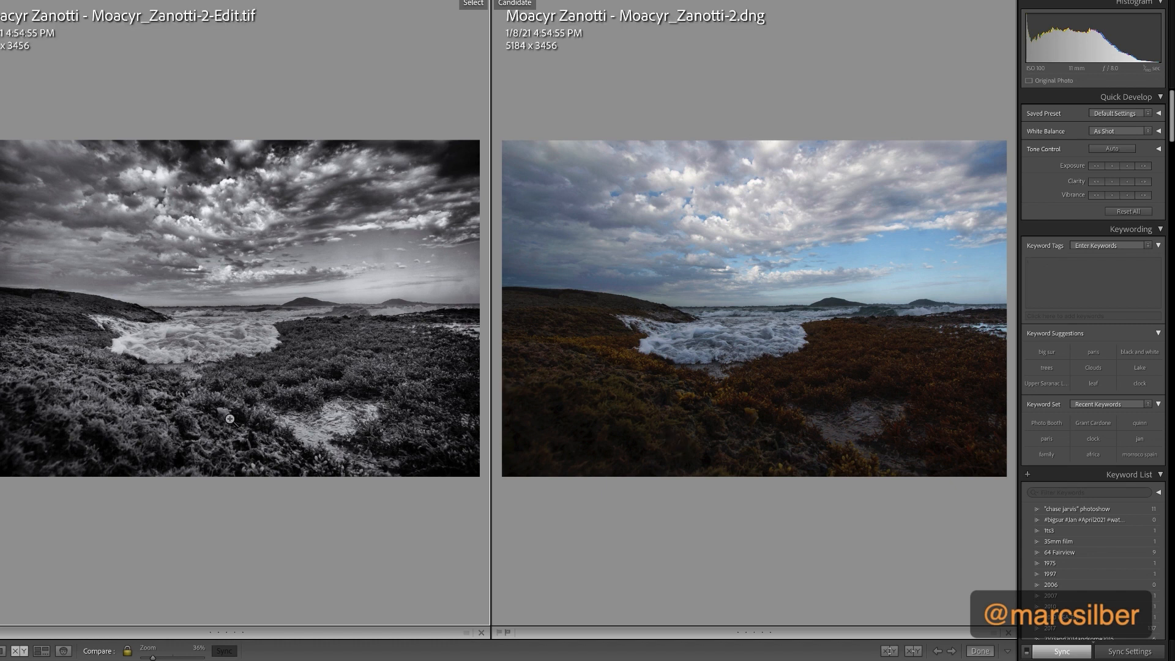